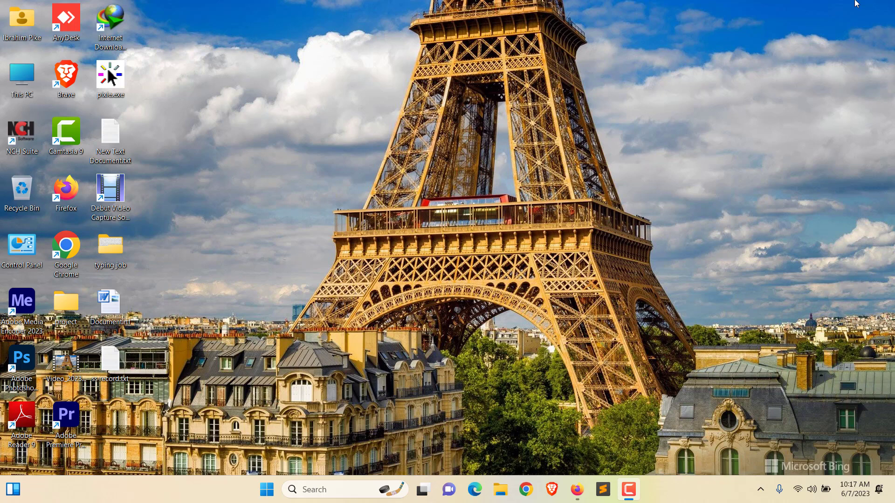
Step: Bring Firefox forward on the Upwork 'Real estate skip tracing and lead generation' job search tab
click(577, 489)
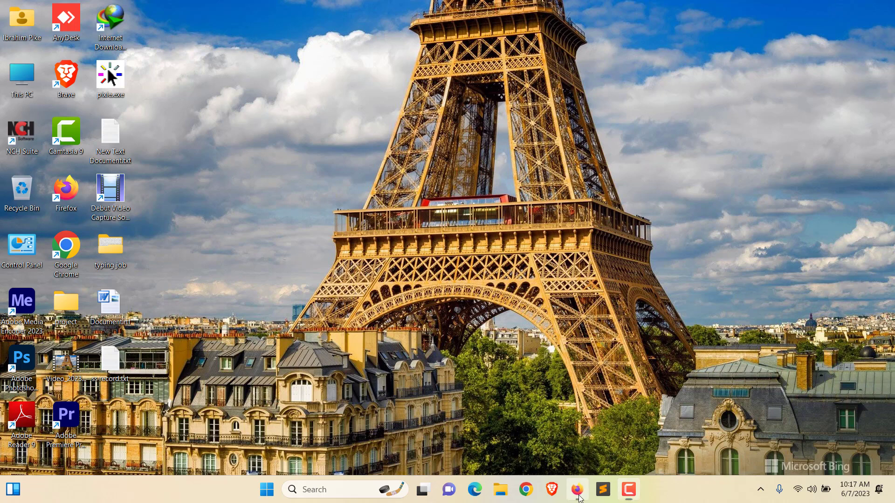
click(123, 18)
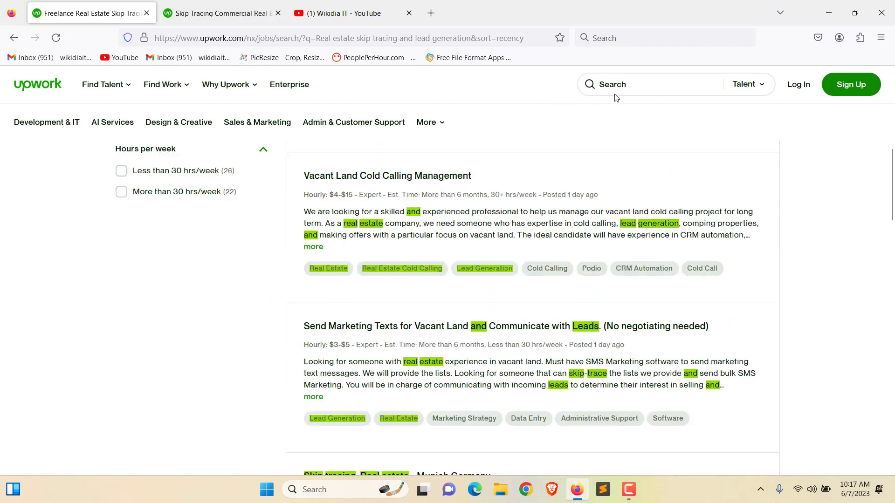
Step: Search Upwork for 'skip tracing' and browse the freelancer results
click(630, 89)
text(skip tra)
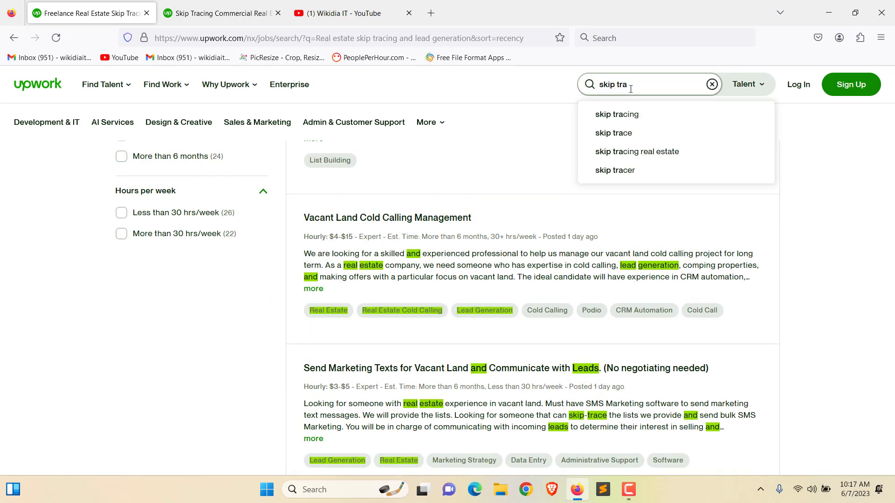
click(623, 115)
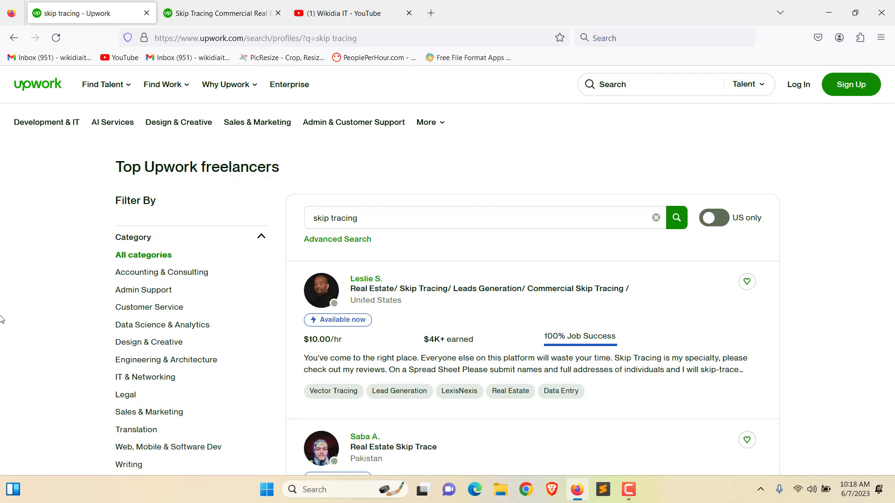
scroll(365, 366, down, 2)
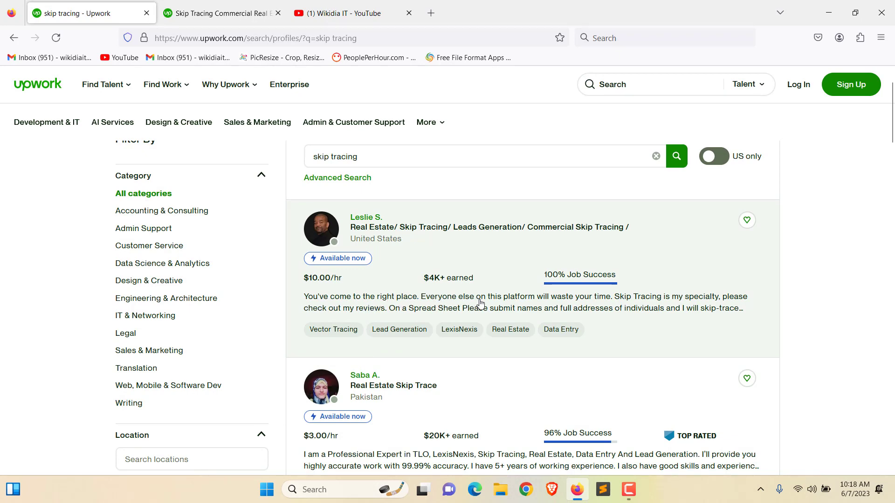
scroll(466, 298, down, 1)
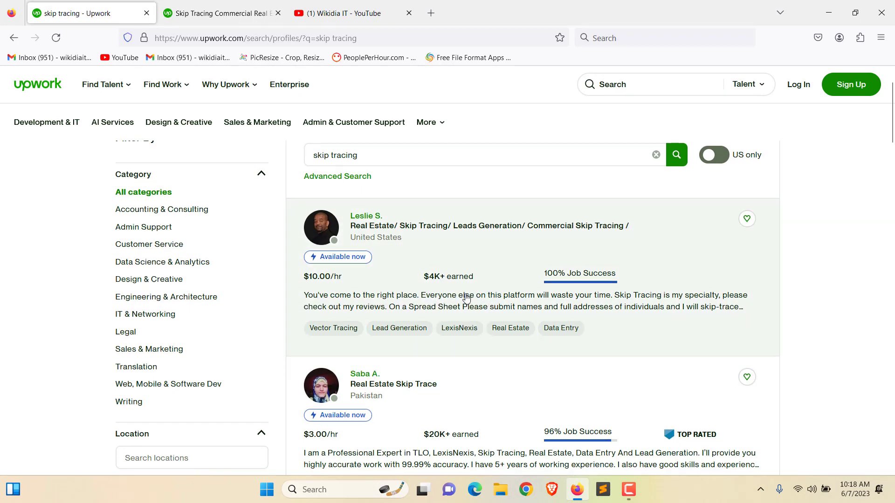
scroll(467, 298, down, 4)
scroll(789, 136, up, 6)
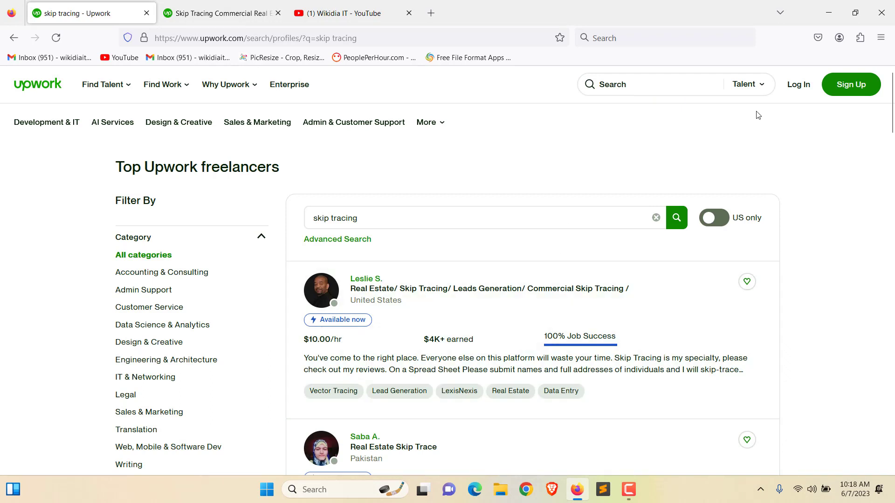
Step: Switch the search scope to Jobs and search jobs for 'skip'
click(761, 86)
click(719, 179)
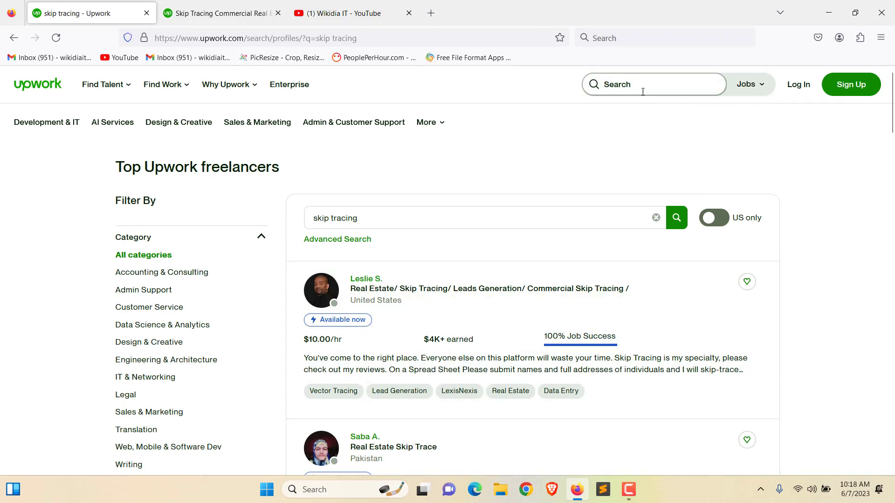
text(skip)
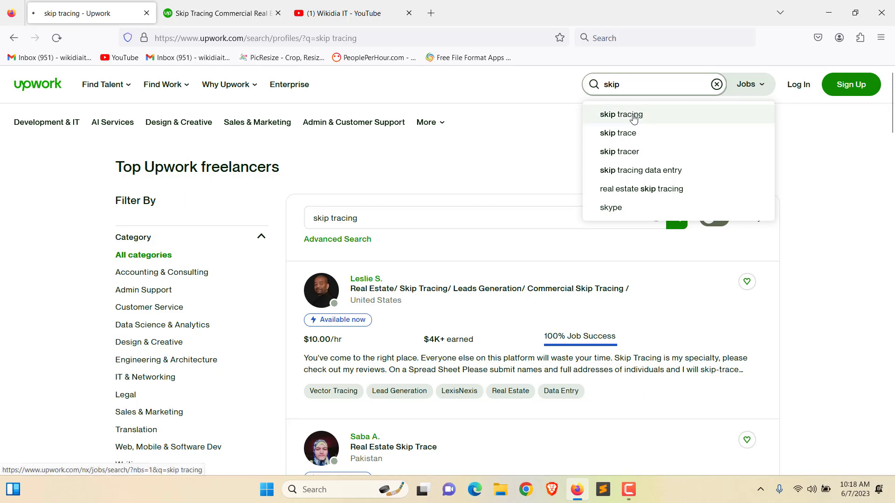
click(634, 116)
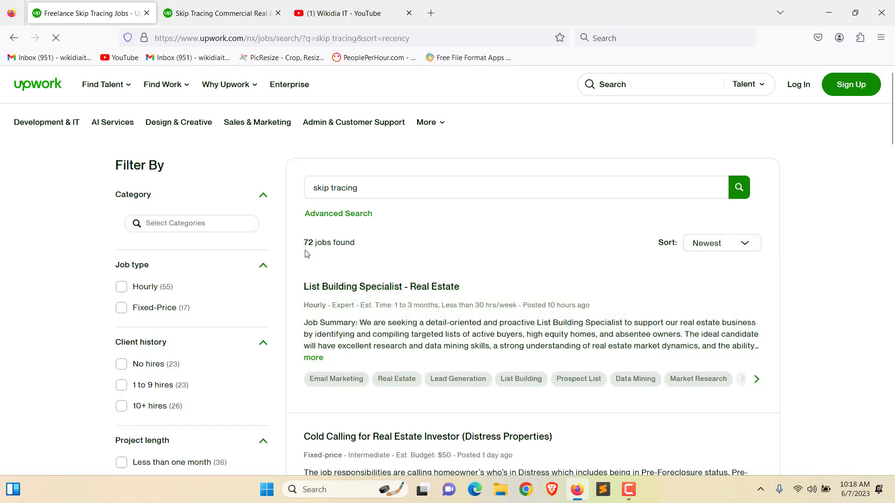
scroll(504, 270, down, 1)
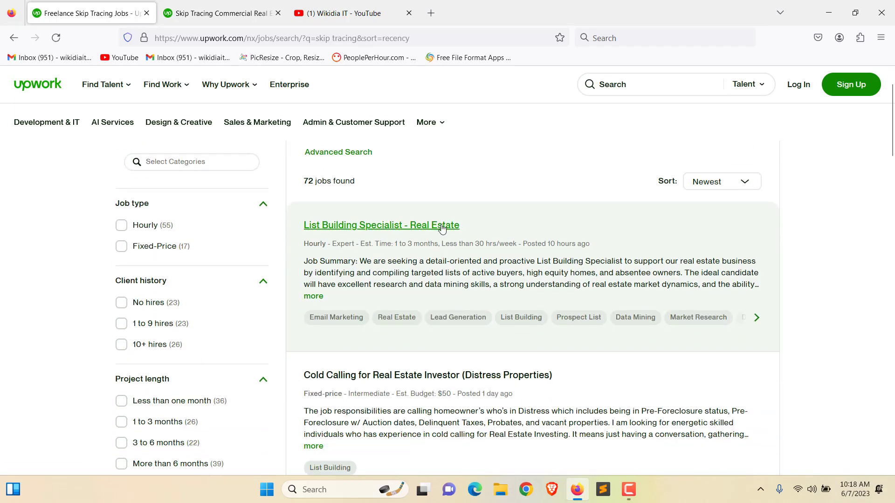
scroll(460, 266, down, 2)
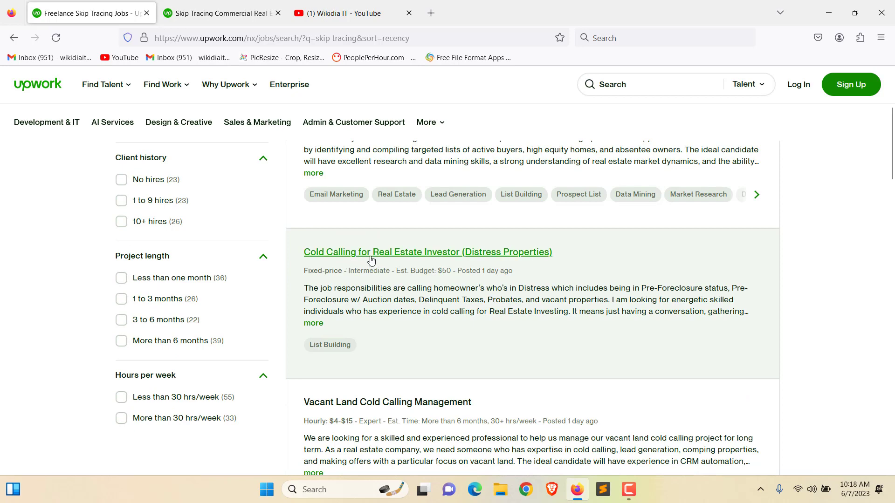
scroll(544, 290, down, 3)
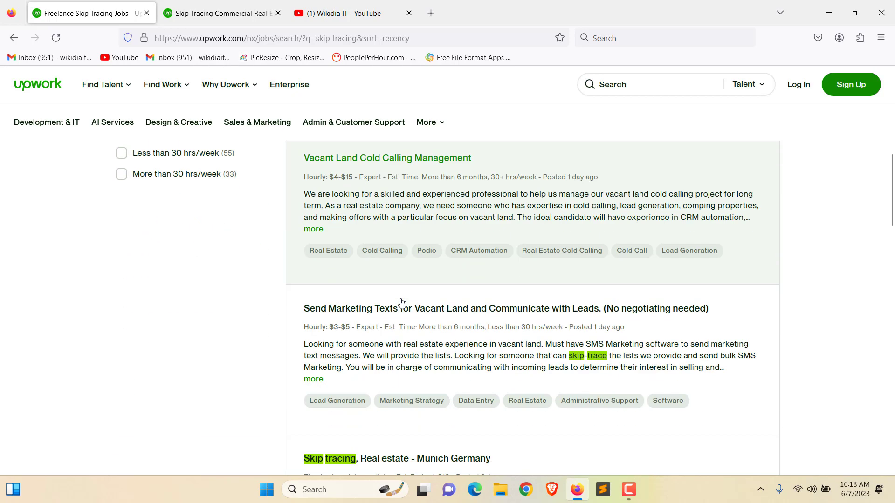
scroll(399, 303, down, 3)
scroll(363, 332, down, 1)
scroll(363, 332, down, 8)
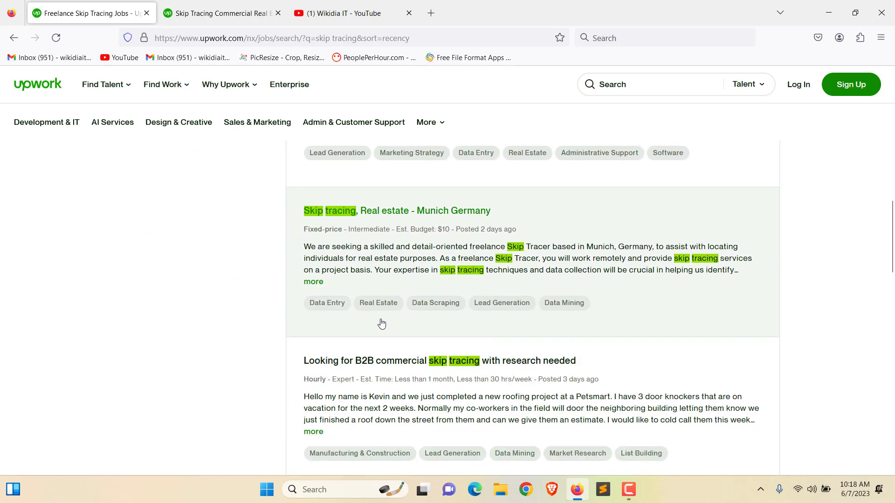
scroll(513, 275, down, 4)
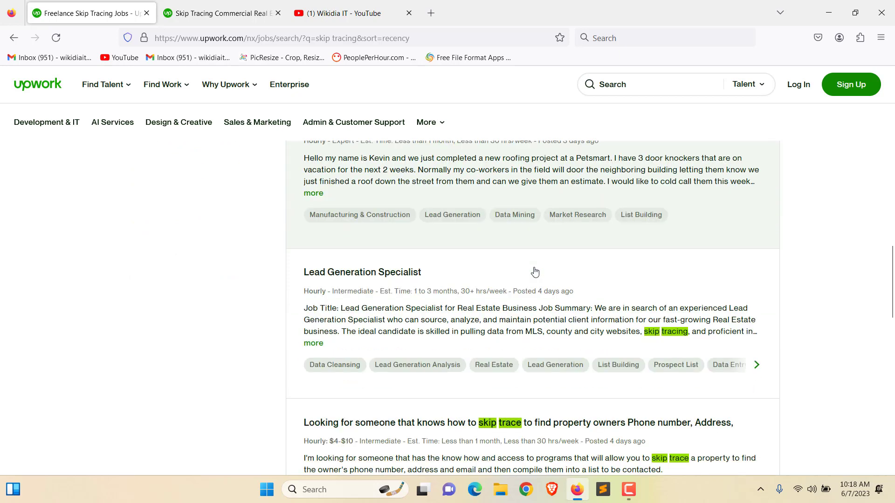
scroll(451, 306, down, 1)
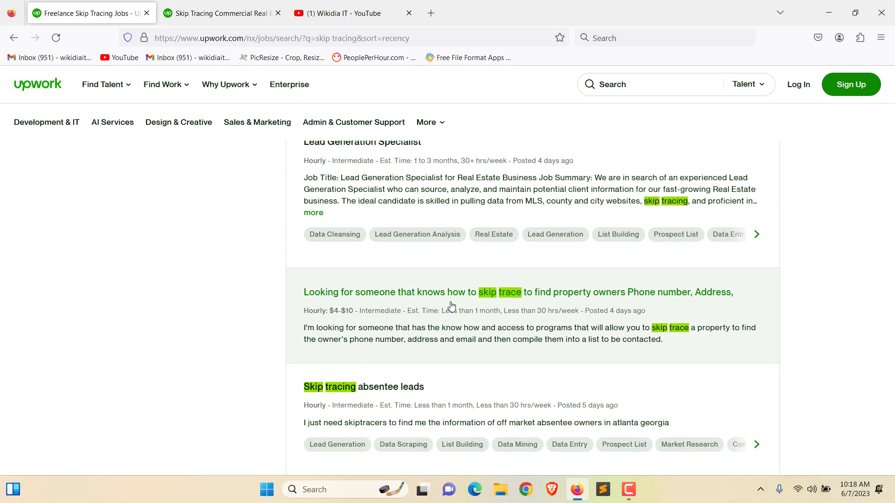
scroll(451, 306, down, 4)
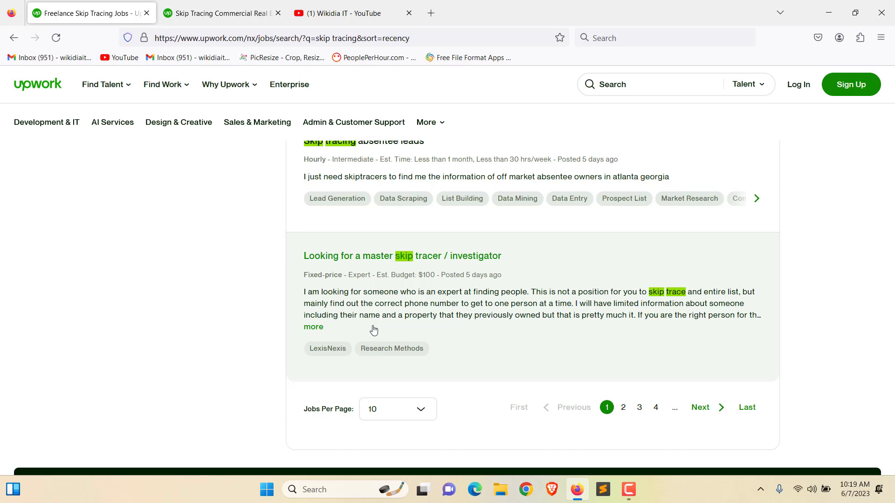
scroll(373, 330, up, 5)
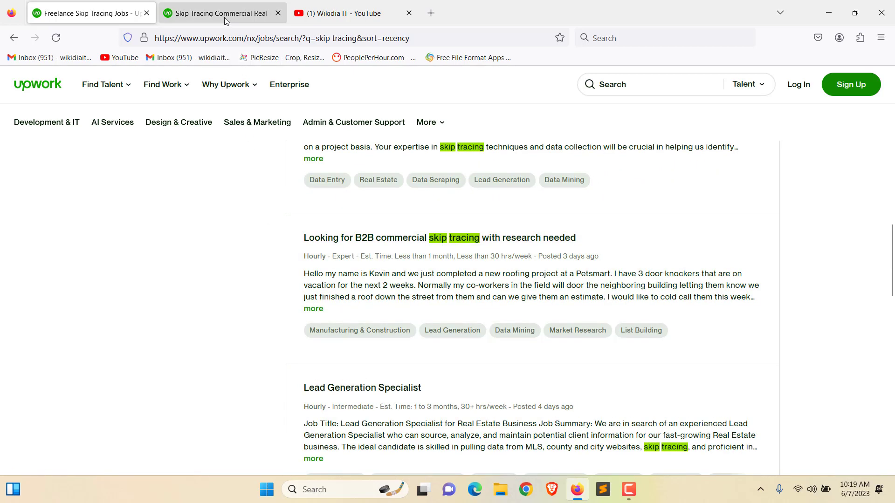
Step: Switch to the 'Skip Tracing Commercial Real Estate Leads' job tab and select its title
click(225, 14)
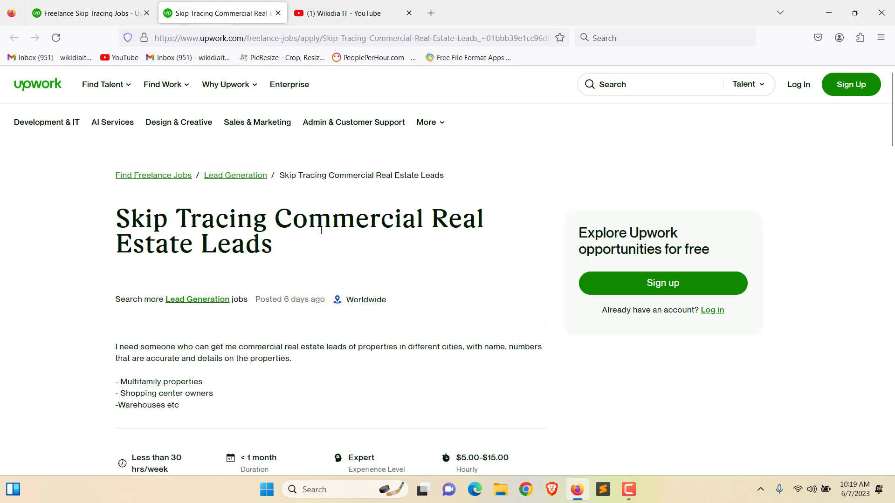
double_click(123, 222)
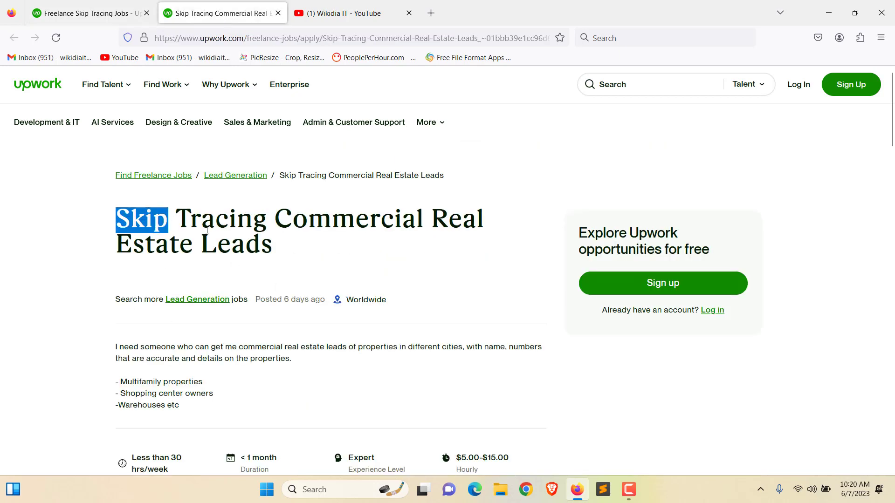
drag(124, 222, 297, 240)
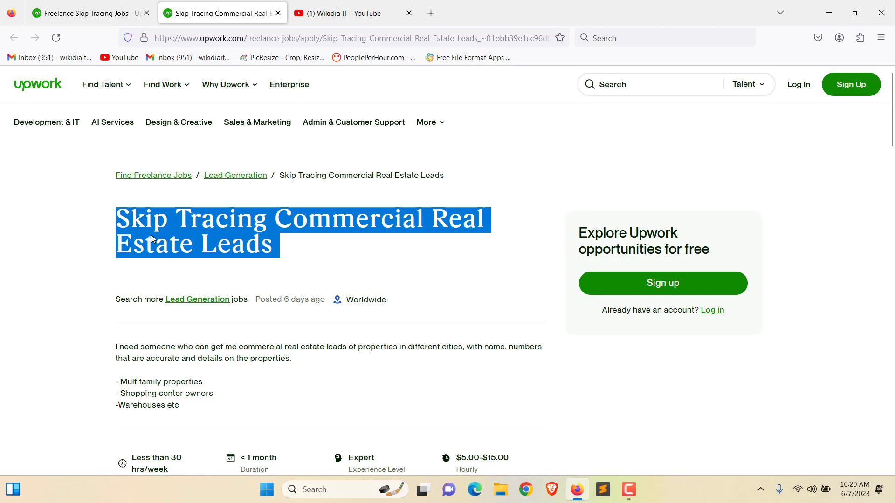
click(90, 298)
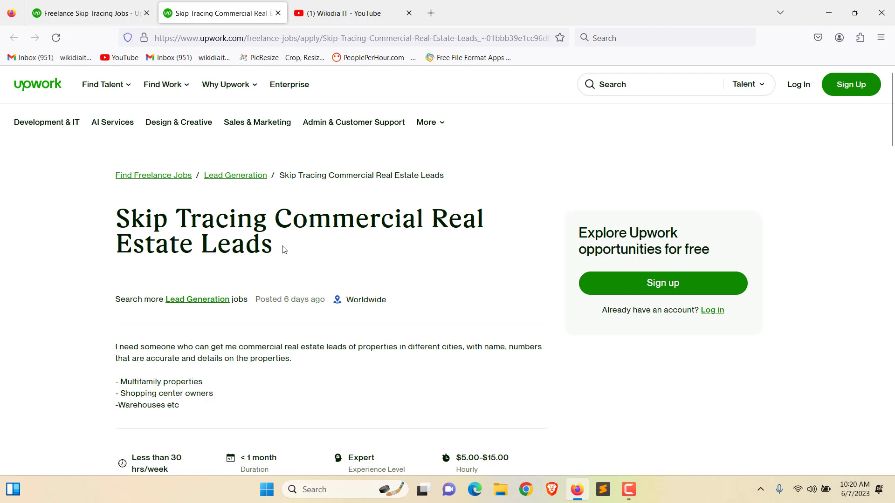
triple_click(284, 249)
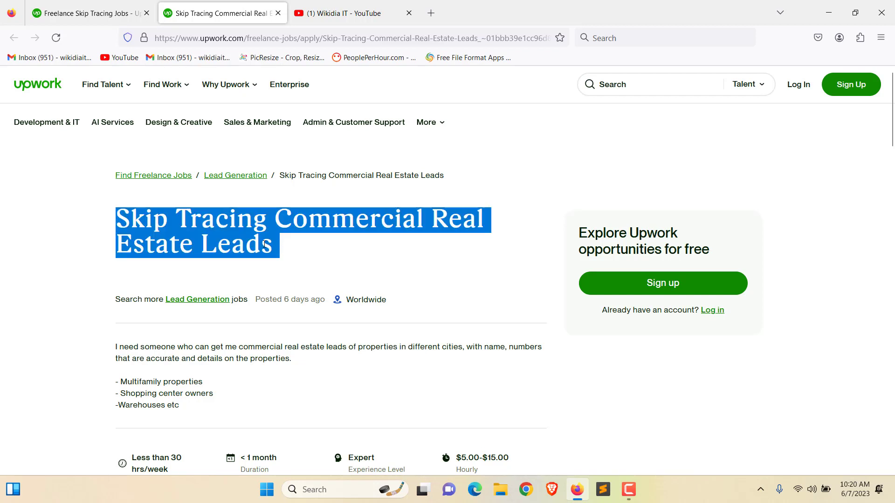
click(264, 244)
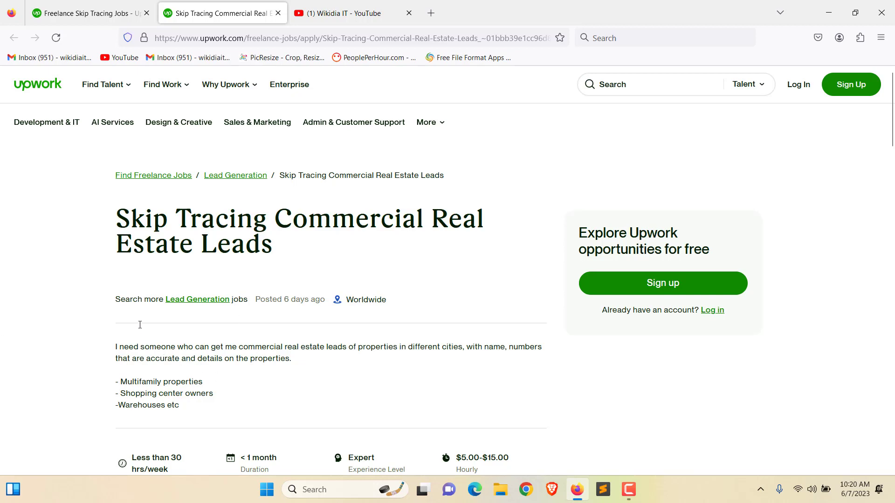
Step: Read through the job description, highlighting the Warehouses line and parts of the title
scroll(140, 325, down, 2)
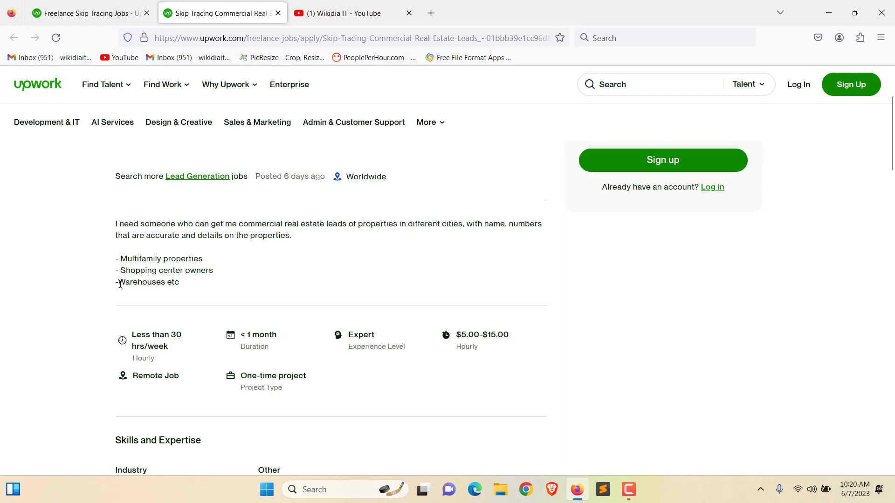
drag(120, 285, 179, 282)
click(163, 266)
scroll(158, 267, up, 3)
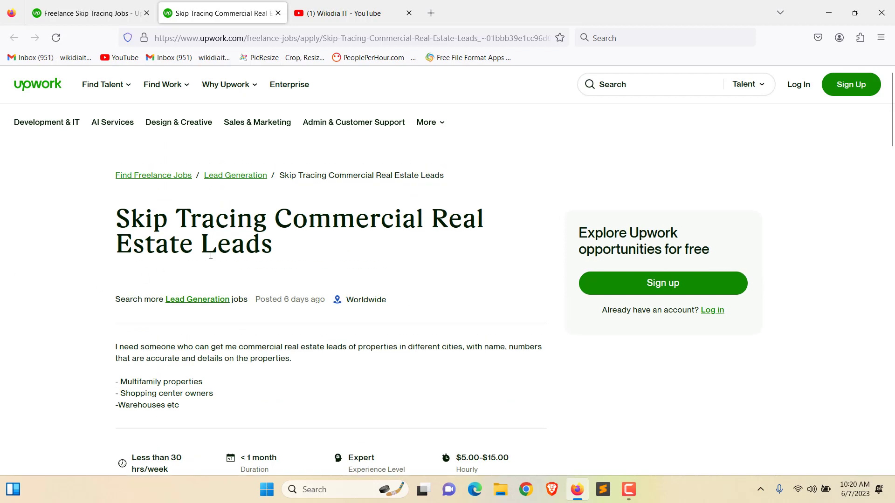
drag(136, 227, 316, 246)
click(316, 245)
drag(125, 222, 284, 245)
click(283, 246)
click(437, 16)
Step: Load homes.com in the new tab
text(h)
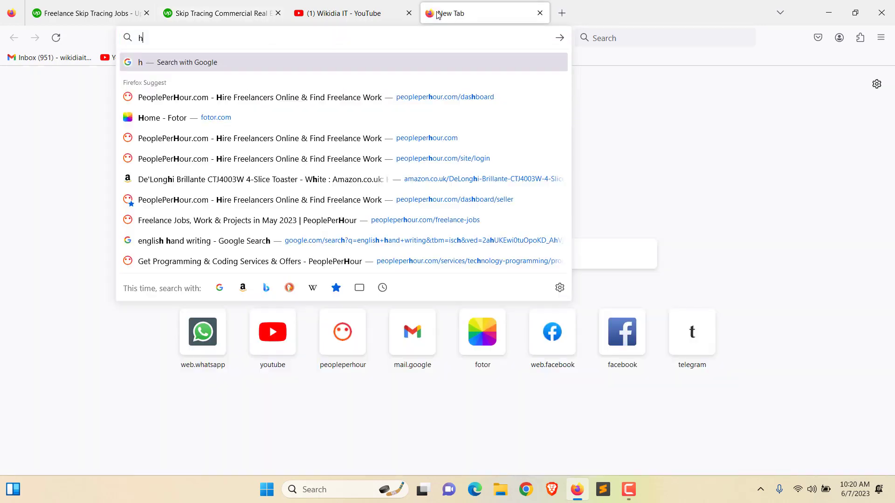
text(omes)
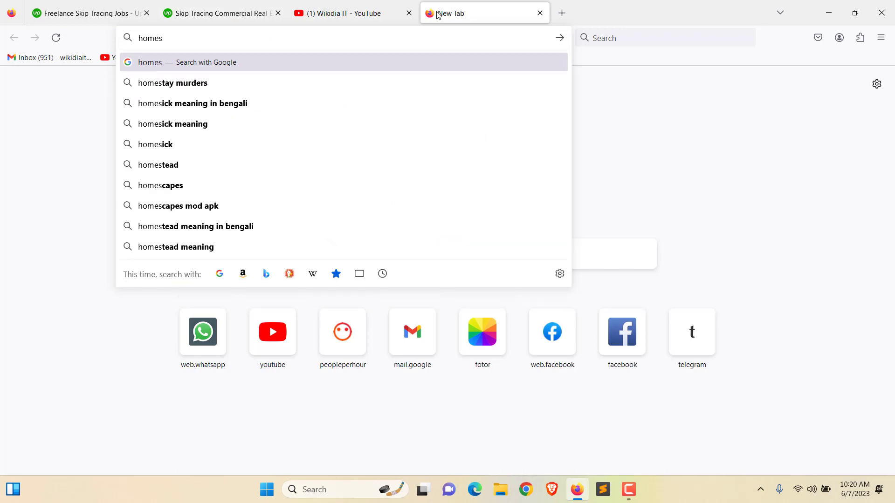
text(.com)
key(Return)
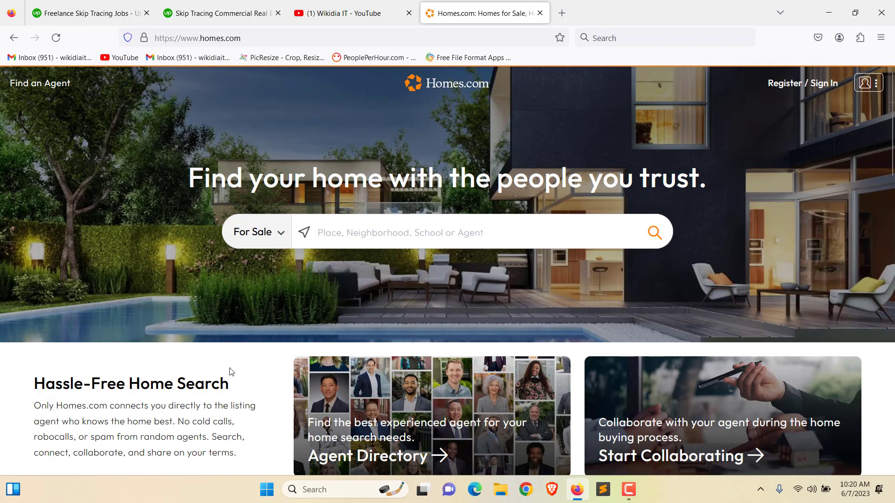
Step: Search Homes.com places for 'New York, NY' to list its 9,694 homes for sale
scroll(520, 312, down, 4)
scroll(492, 310, up, 4)
scroll(552, 292, down, 7)
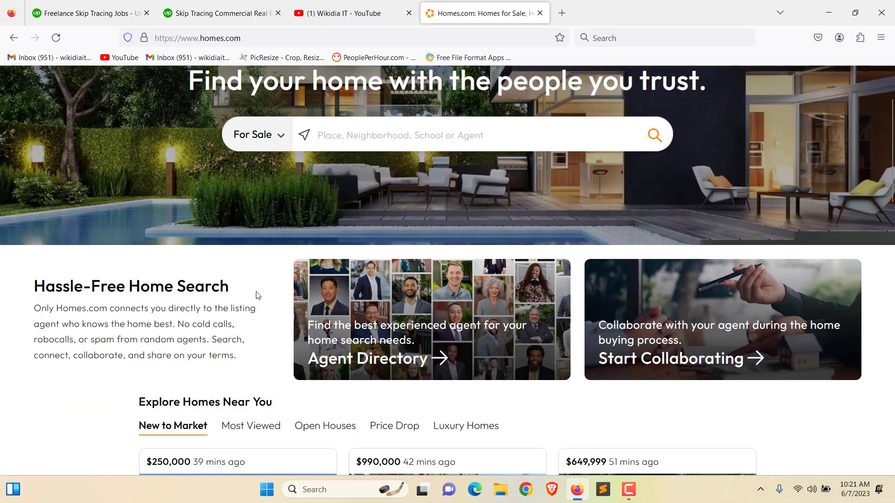
click(256, 295)
scroll(257, 296, down, 5)
scroll(255, 295, up, 12)
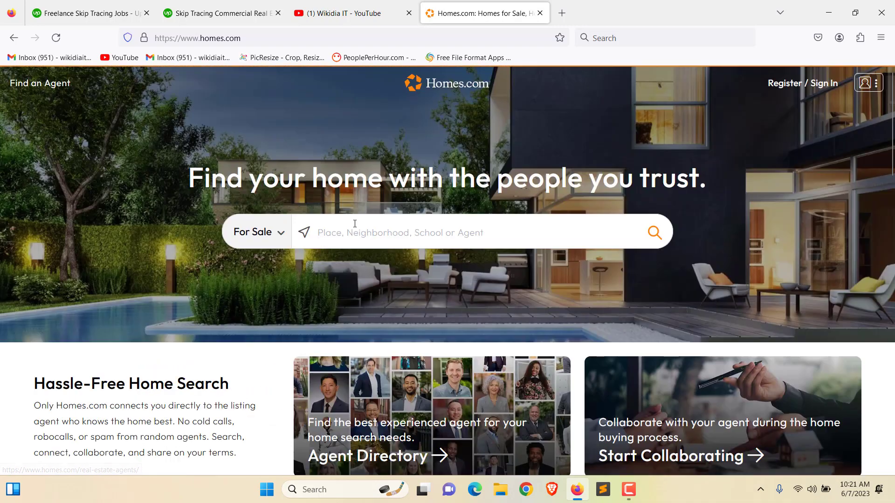
click(354, 224)
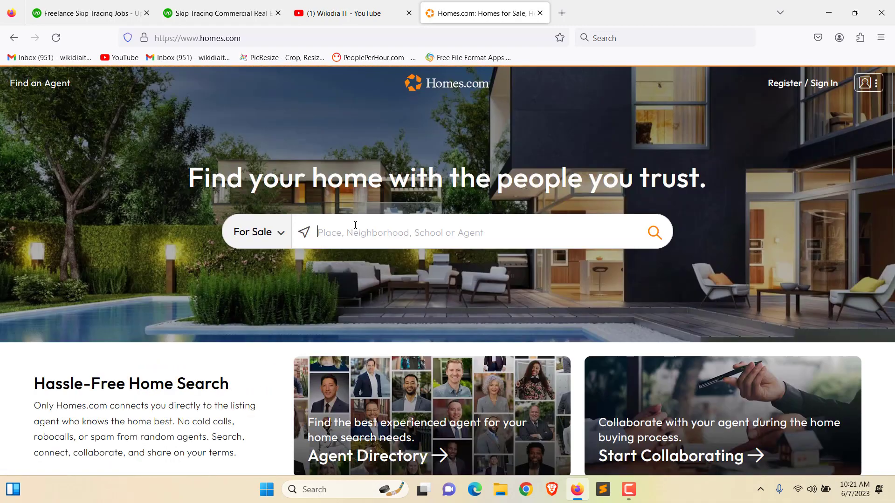
text(newyork)
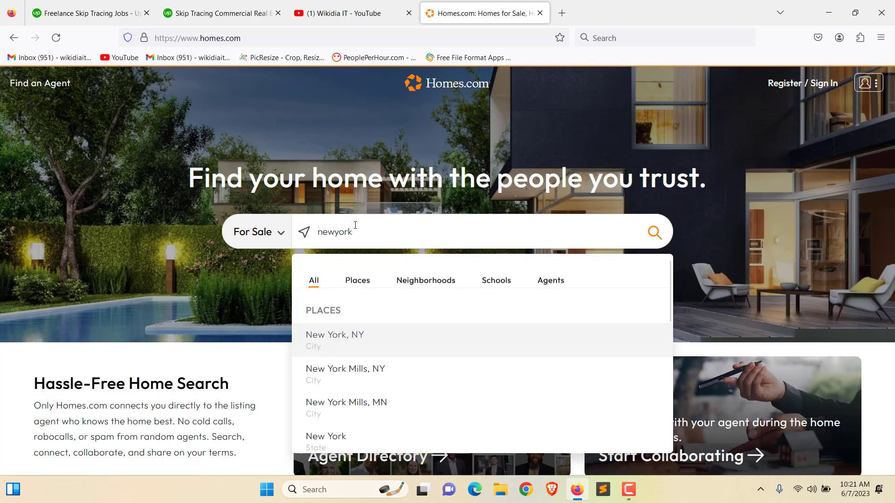
click(363, 337)
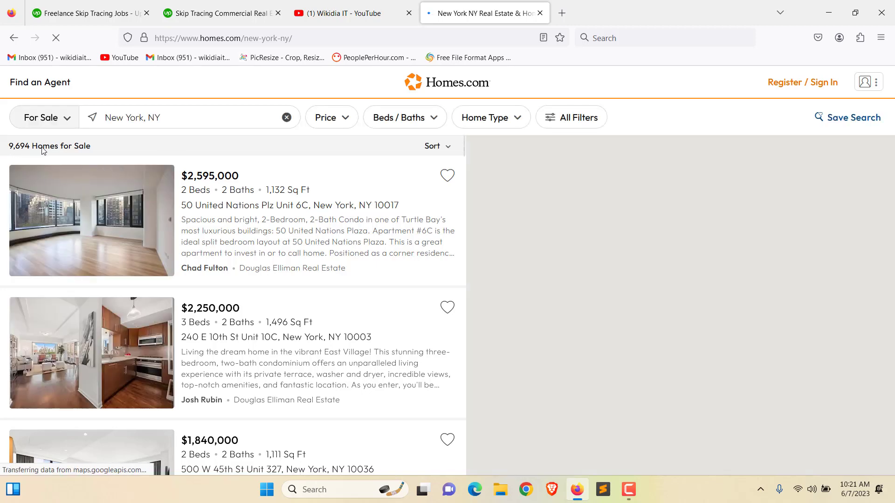
scroll(294, 313, down, 8)
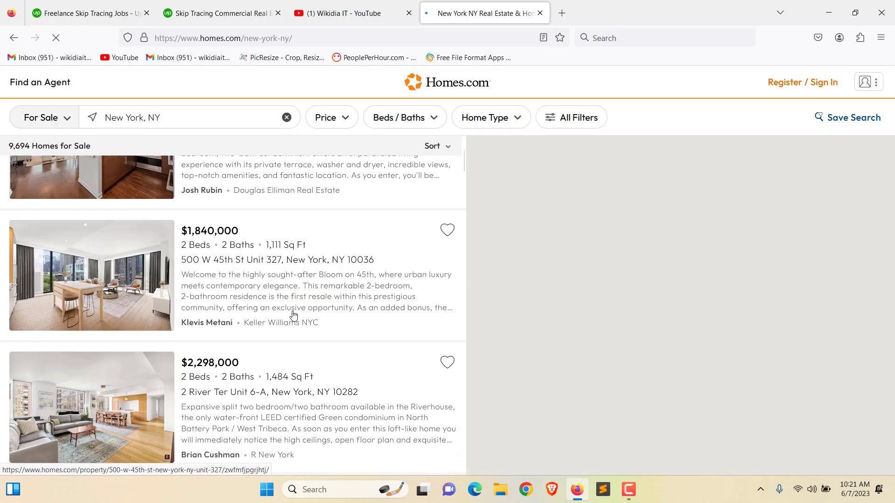
scroll(291, 308, up, 8)
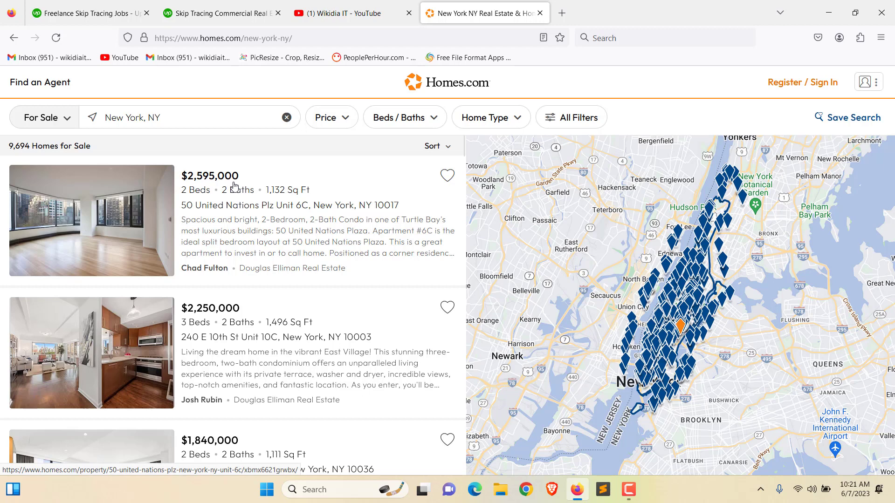
right_click(234, 185)
click(248, 191)
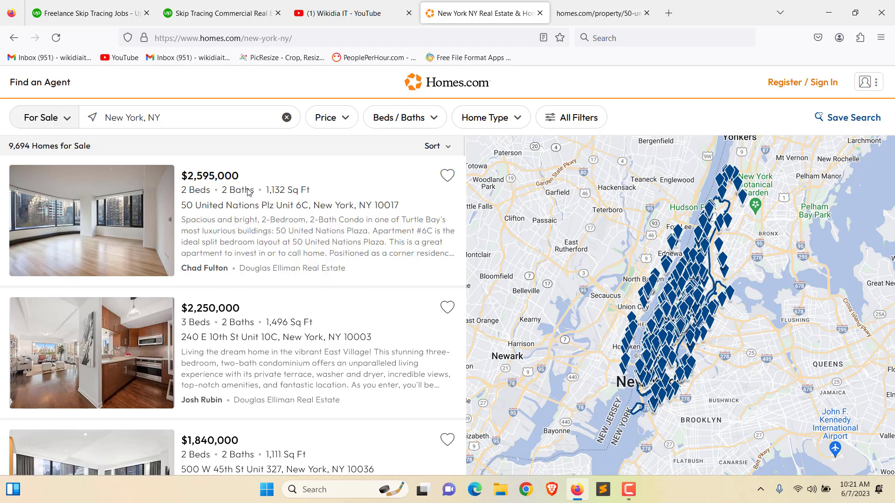
click(625, 14)
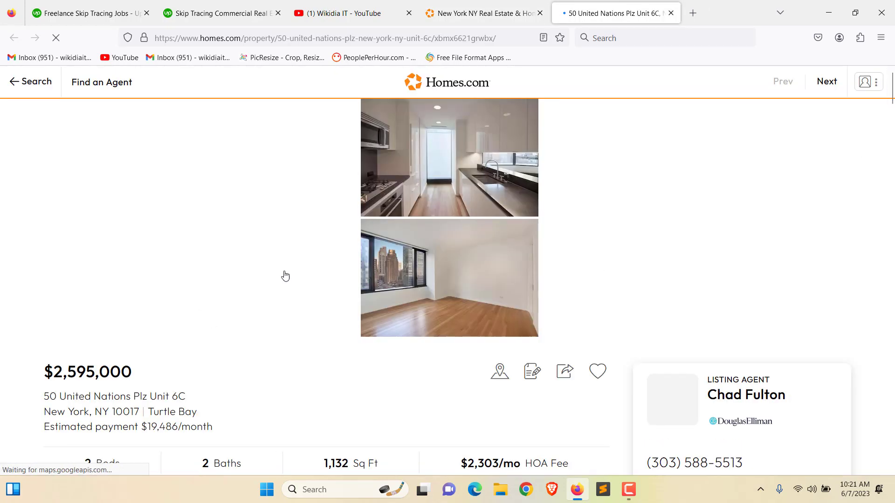
click(834, 18)
Step: Launch Microsoft Excel 2010 from Windows search using 'exc'
click(318, 491)
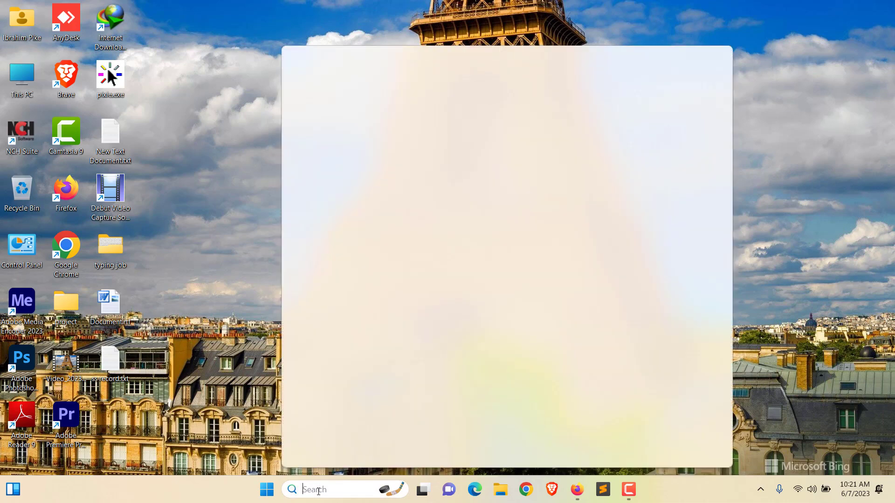
text(exc)
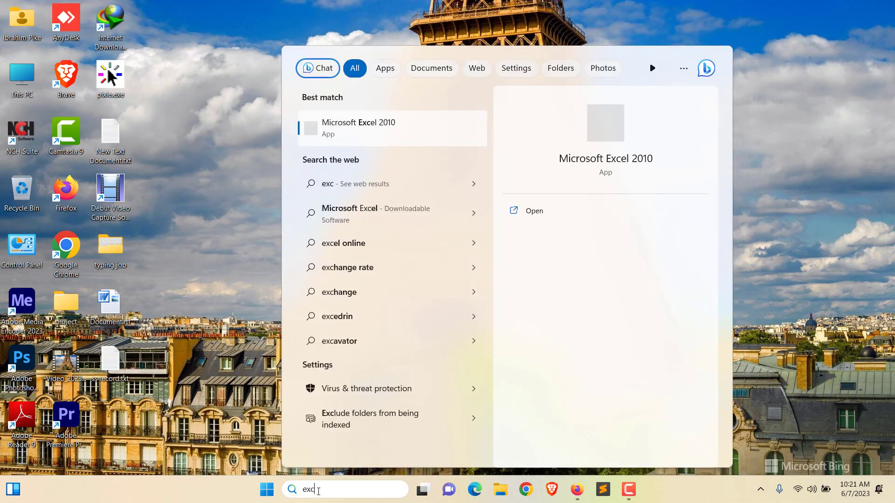
key(Return)
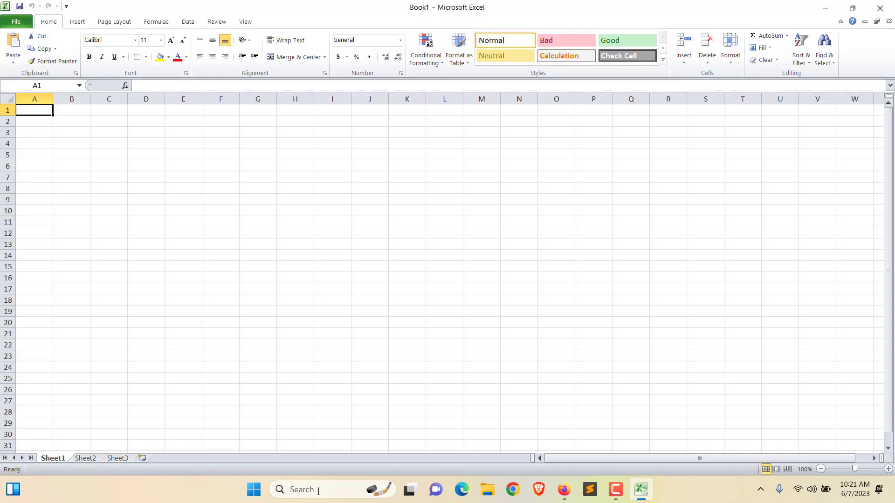
Step: Enter headers Sl, Property Link and Owner Name in C3:E3
click(102, 136)
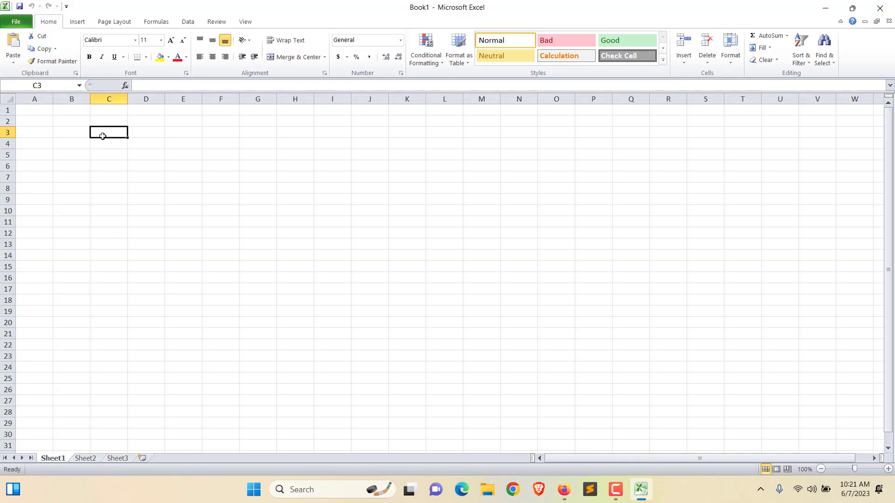
text(Sl)
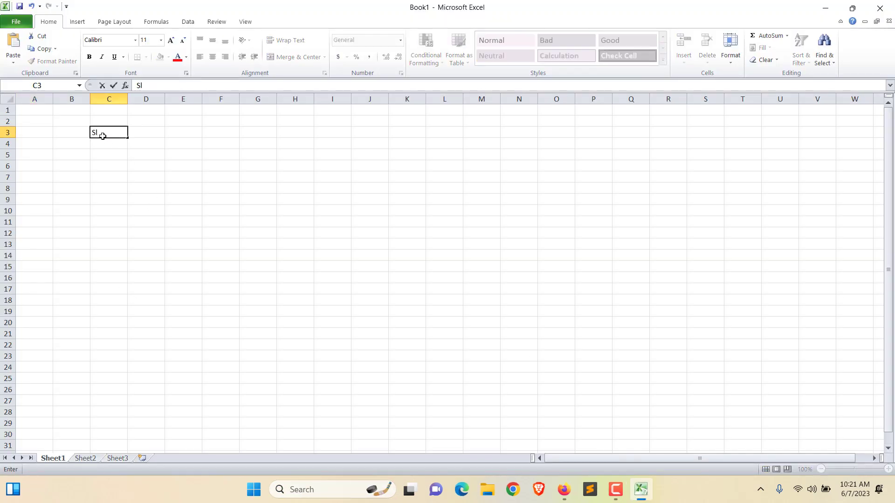
key(Tab)
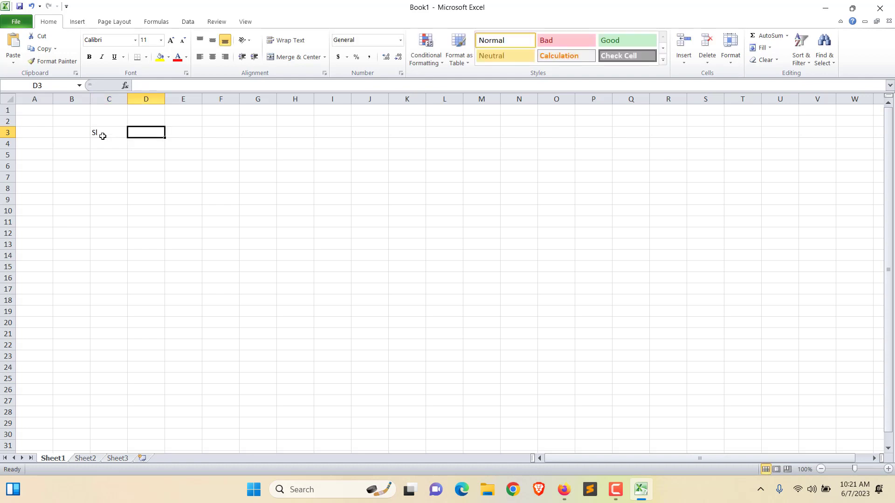
text(Property Link)
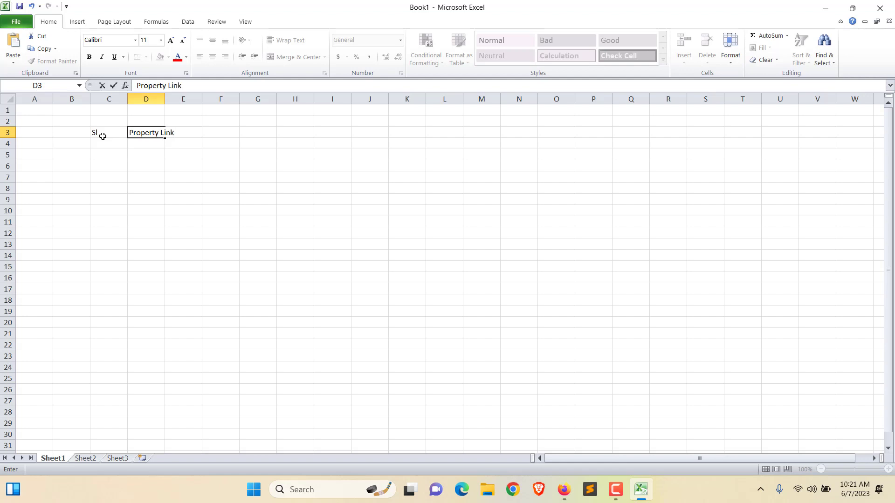
key(Tab)
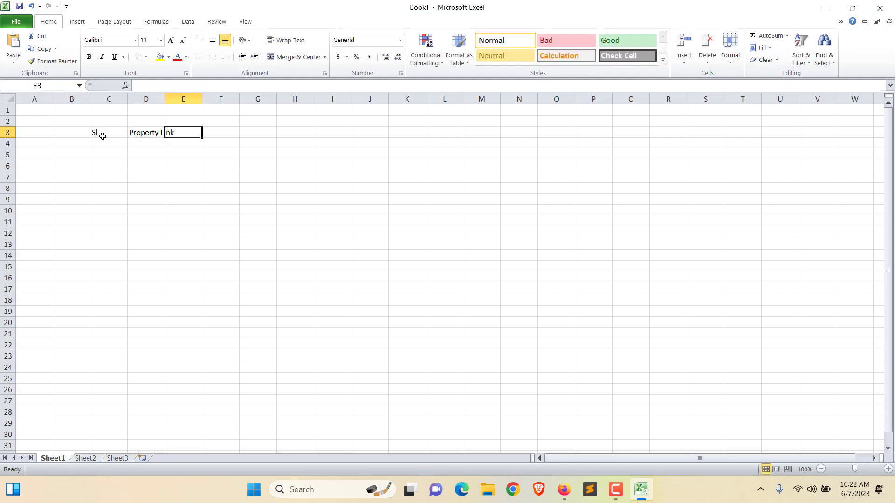
text(Ow)
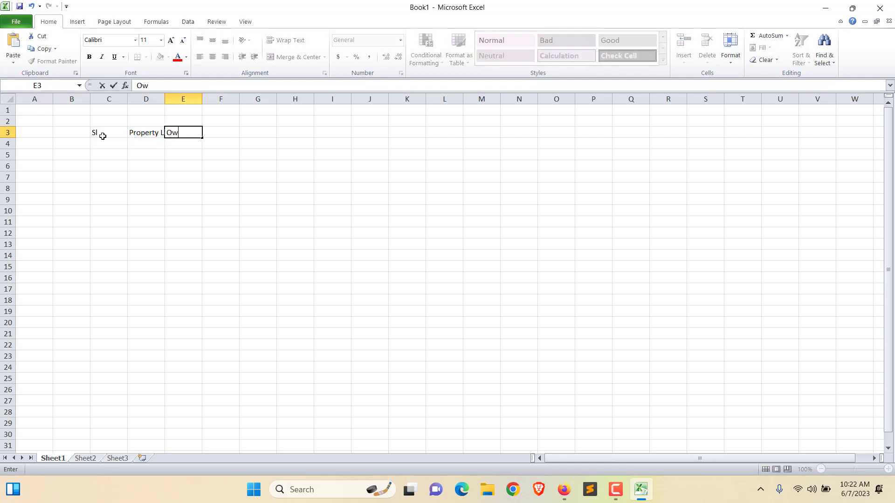
text(ner Name)
key(Tab)
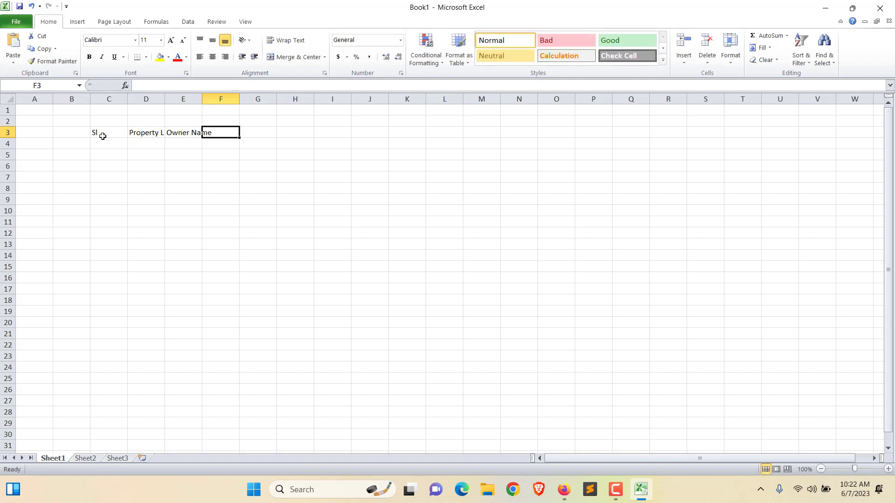
Step: Enter headers Mobile Number, Email Address and Location in F3:H3
text(Mobile)
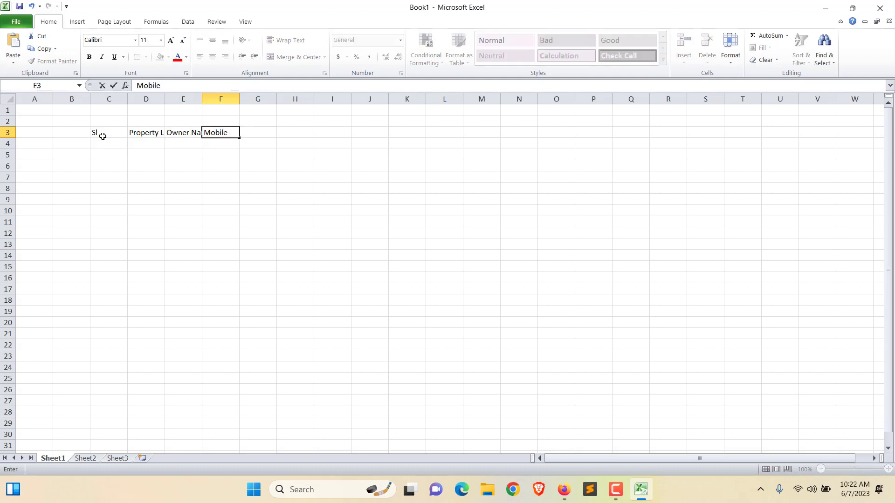
text( Number)
key(Tab)
text(Email)
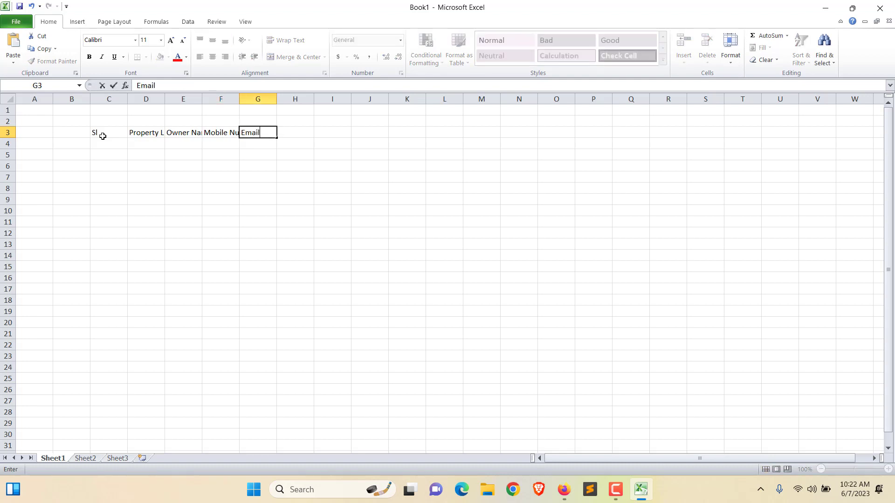
text( Address)
key(Tab)
text(LOca)
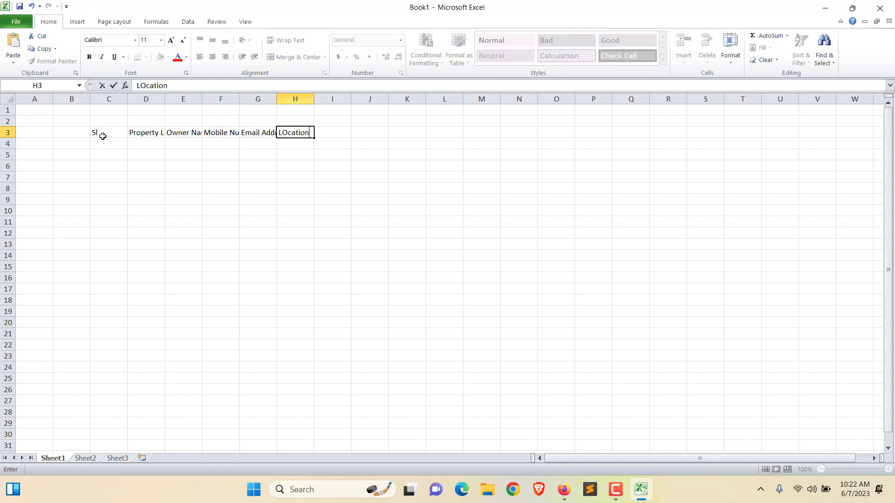
key(BackSpace)
key(BackSpace)
key(BackSpace)
key(BackSpace)
key(BackSpace)
key(BackSpace)
key(BackSpace)
text(ocatio)
Step: Fill header cells C3:H3 with yellow
click(220, 178)
drag(101, 132, 292, 133)
click(160, 60)
click(180, 176)
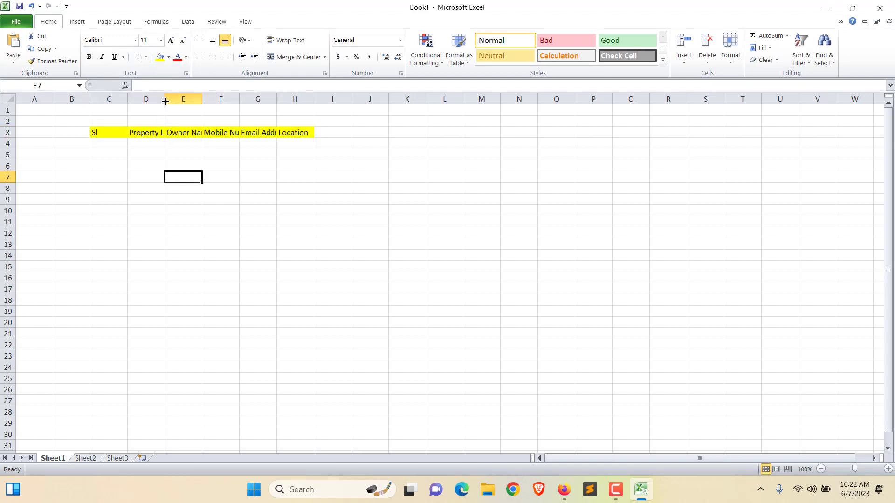
Step: Widen column D for property links and narrow column C to fit Sl
drag(165, 100, 433, 98)
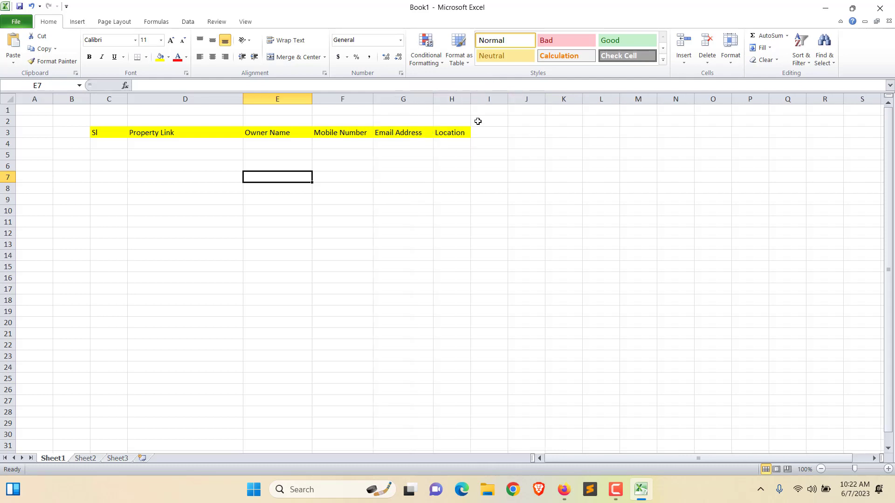
click(114, 148)
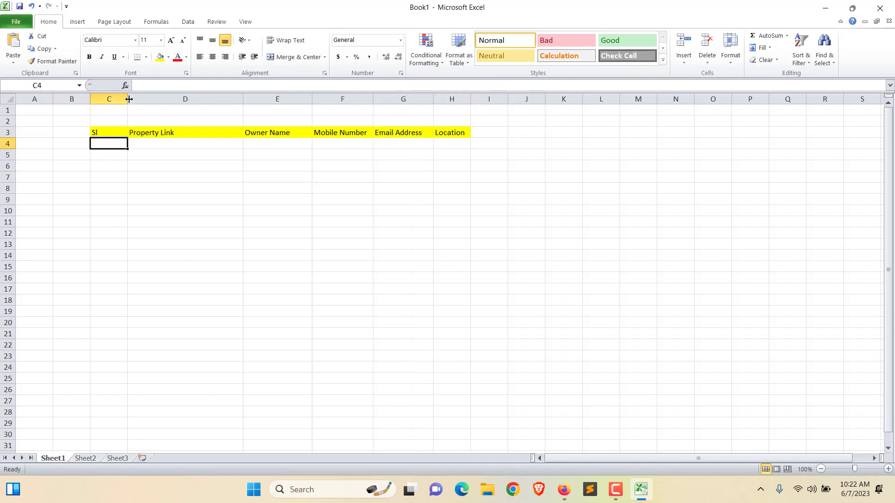
drag(129, 99, 110, 99)
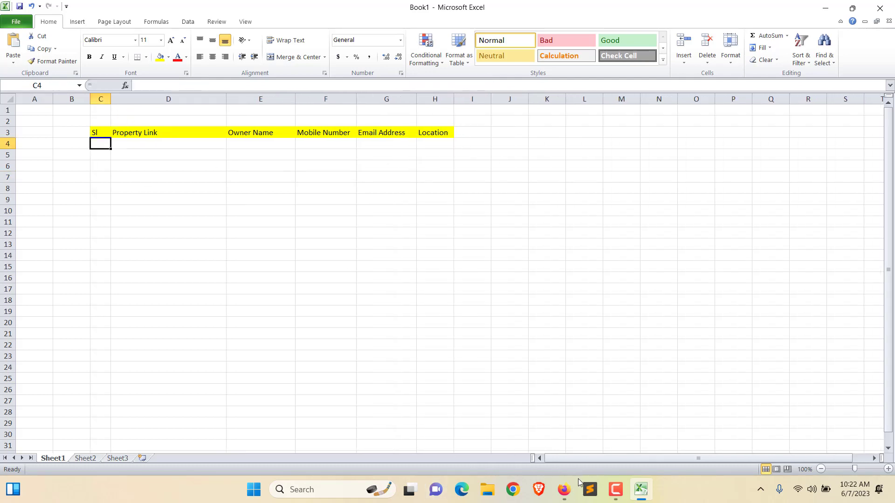
click(564, 489)
Step: Paste the listing's Homes.com URL into D4 and enter serial number 1 in C4
click(250, 36)
key(ctrl+c)
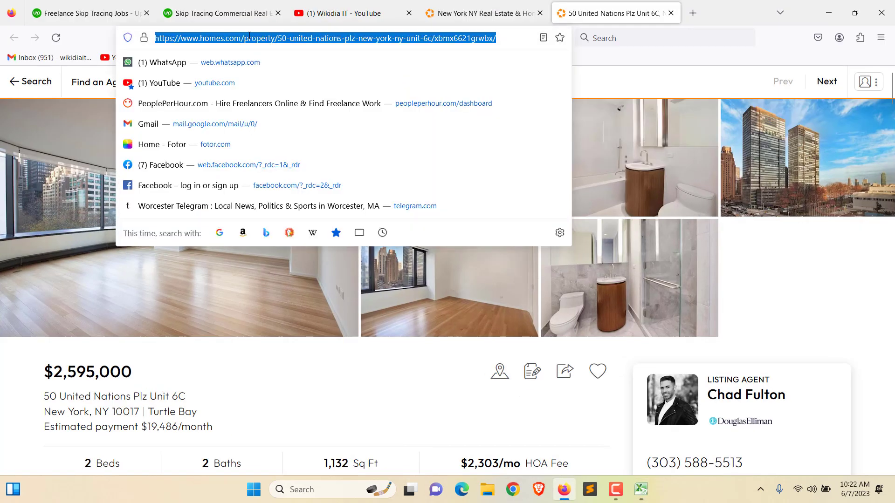
click(640, 489)
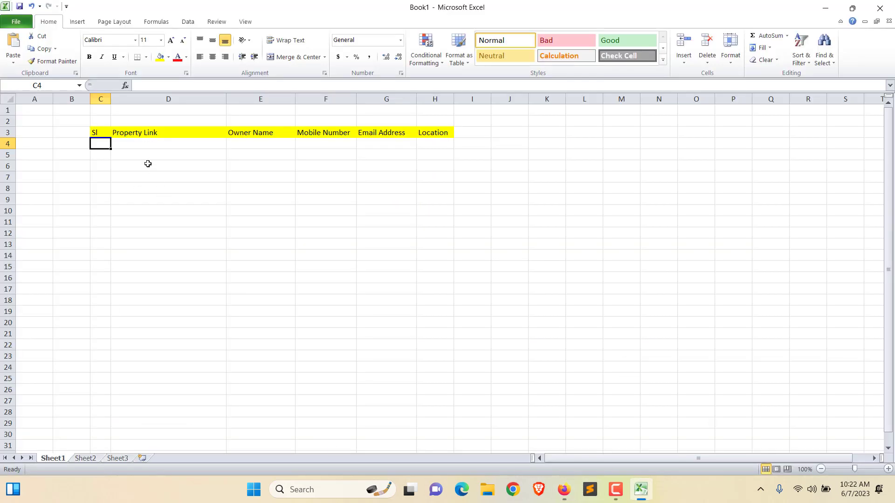
click(145, 144)
key(ctrl+v)
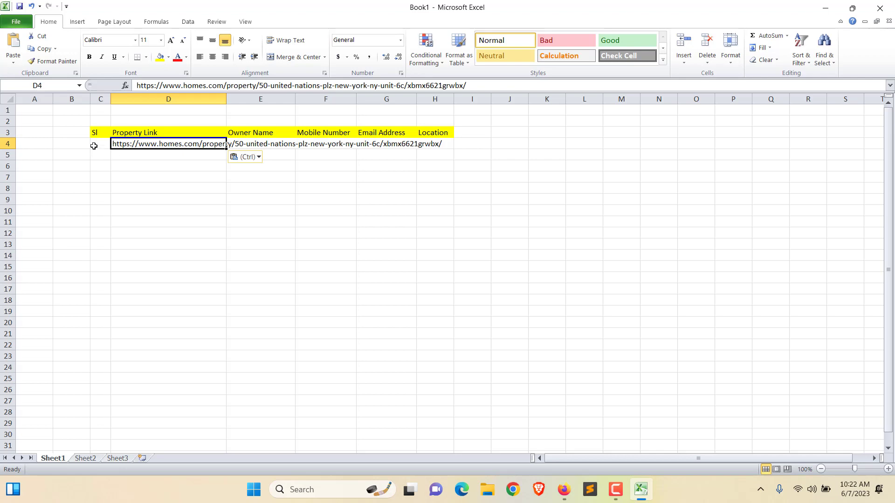
click(95, 144)
text(1)
Step: Copy the listing agent's name from the Homes.com page into E4
click(237, 145)
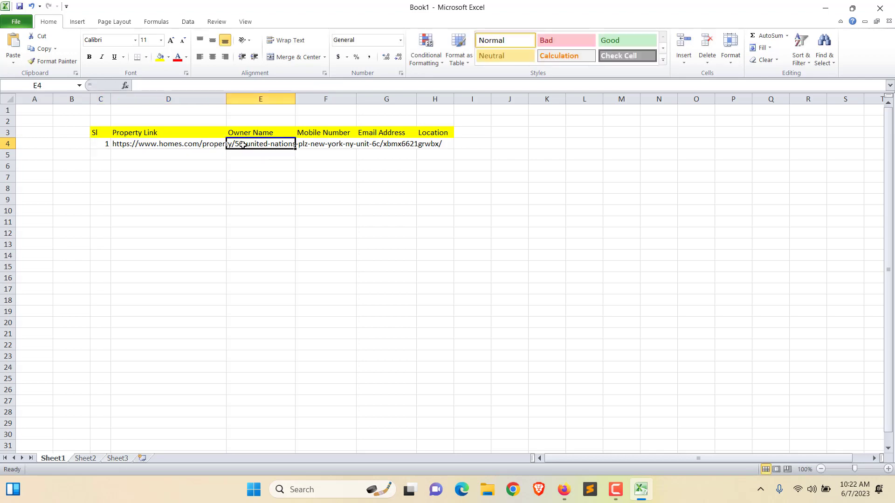
click(564, 489)
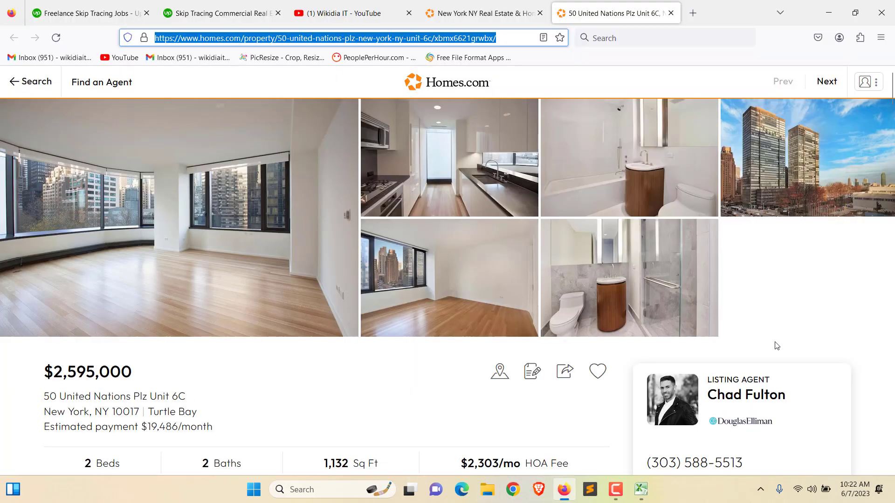
scroll(768, 344, down, 2)
click(793, 338)
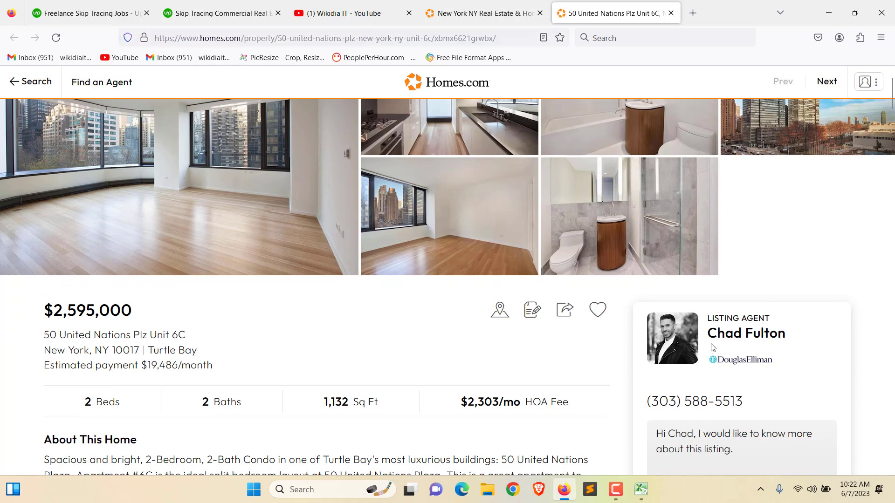
drag(712, 347, 710, 335)
key(ctrl+c)
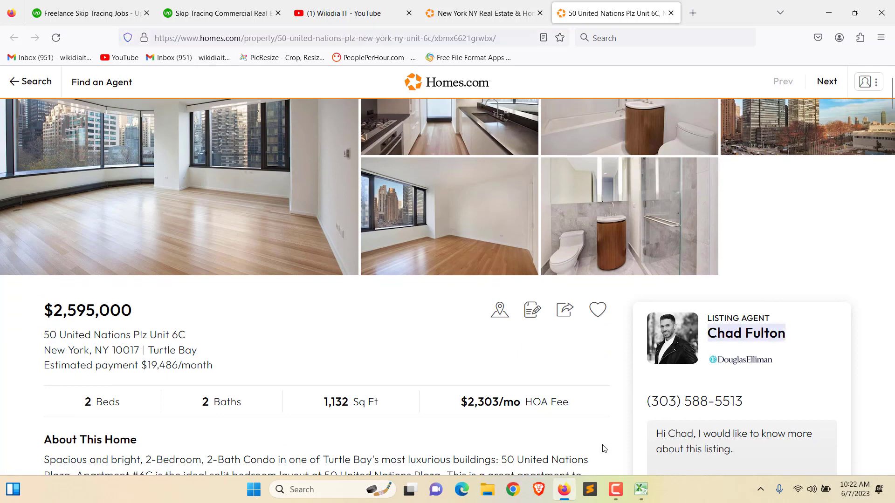
click(640, 489)
key(ctrl+v)
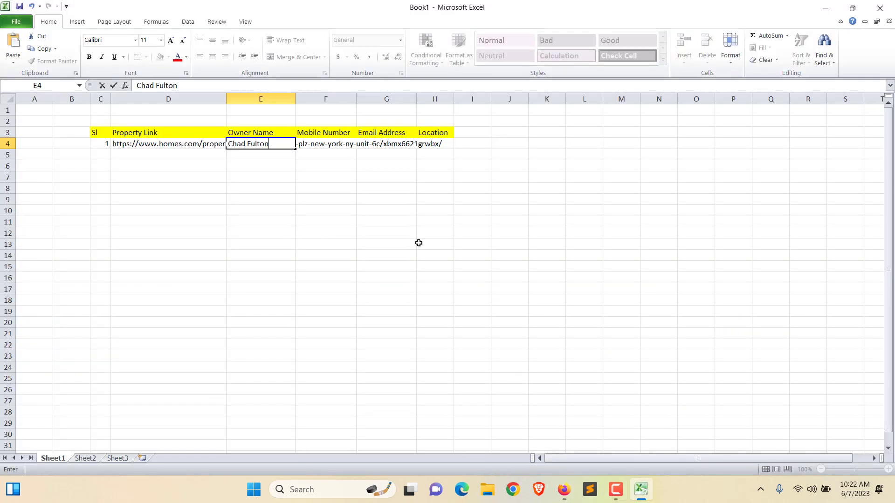
Step: Select further listing-agent details on the Homes.com page for the workbook
click(564, 490)
scroll(844, 207, down, 4)
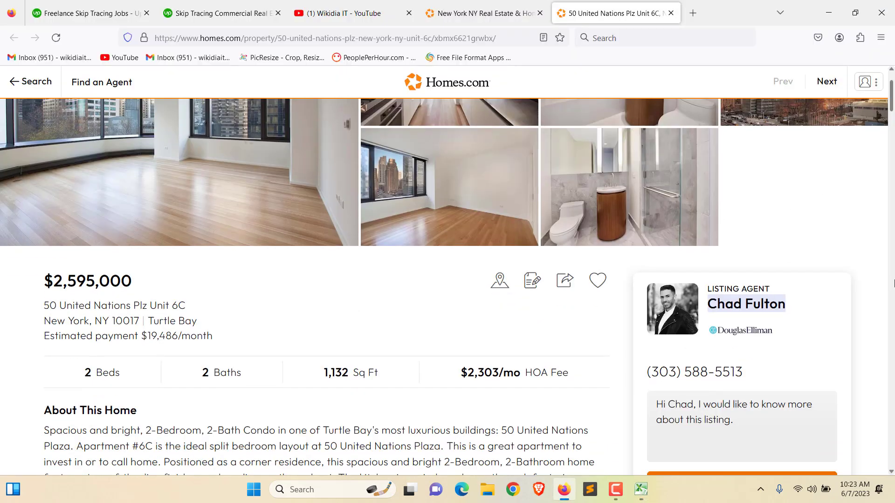
drag(743, 226, 646, 233)
key(ctrl+c)
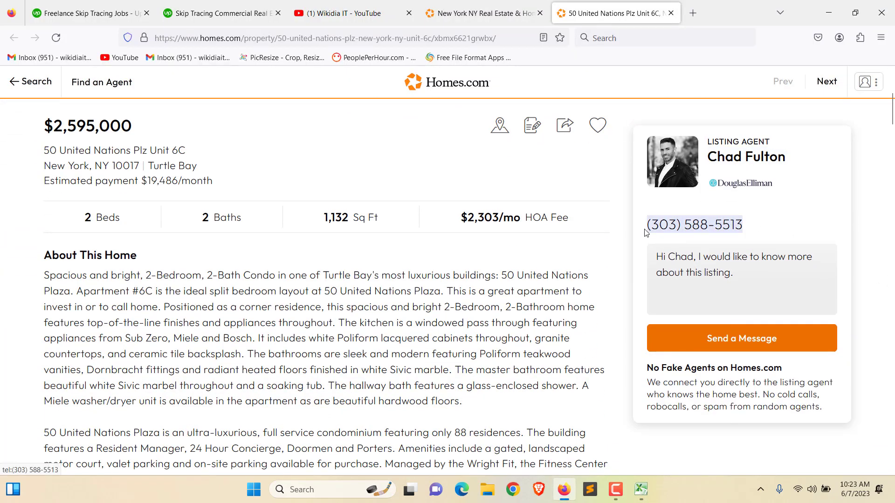
click(641, 488)
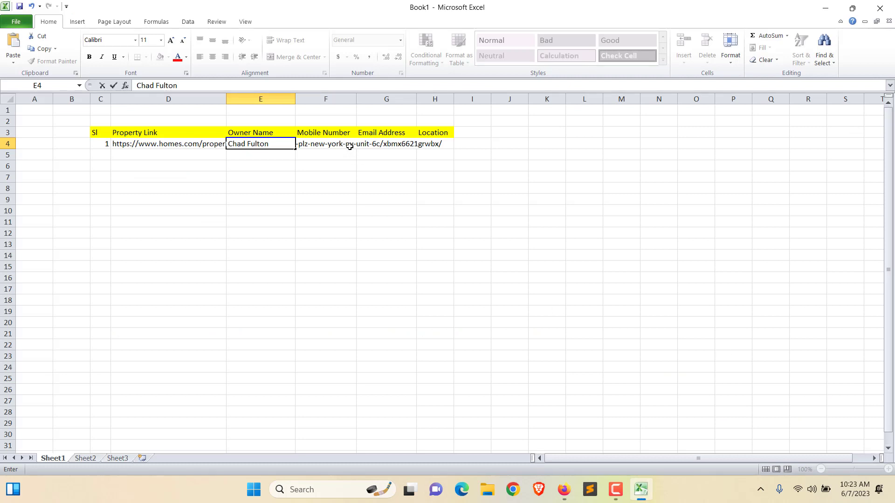
Step: Paste the listing agent's phone number into cell F4
click(325, 144)
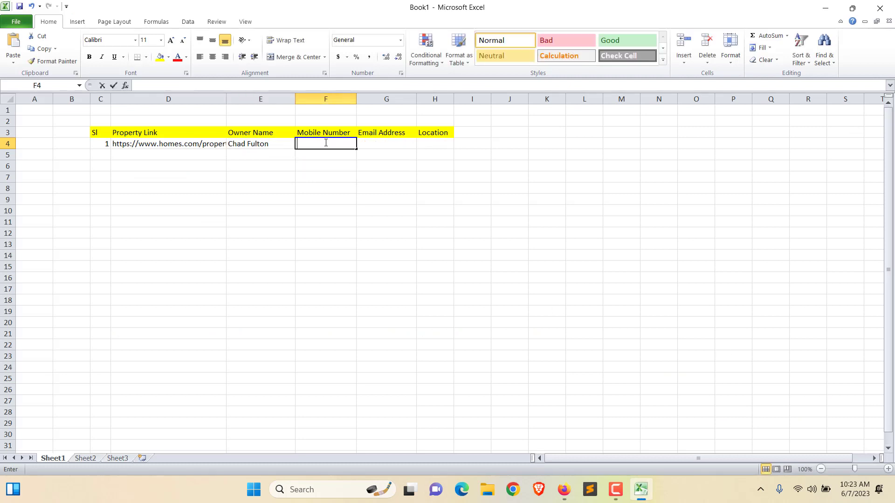
key(ctrl+v)
click(358, 185)
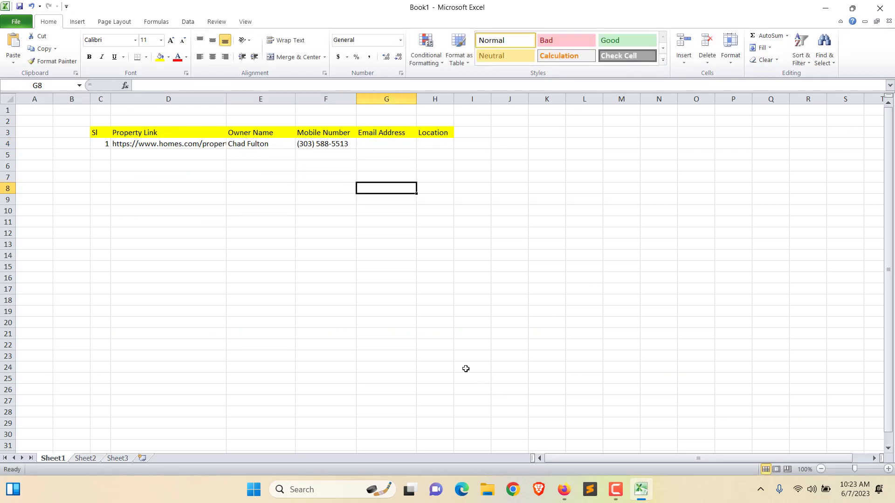
Step: Copy the property's two-line address from the Homes.com listing page
click(561, 486)
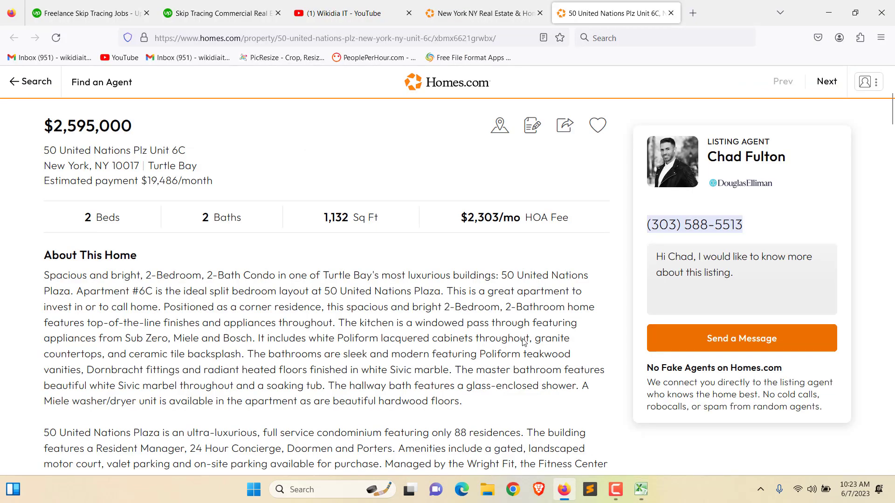
scroll(64, 205, up, 2)
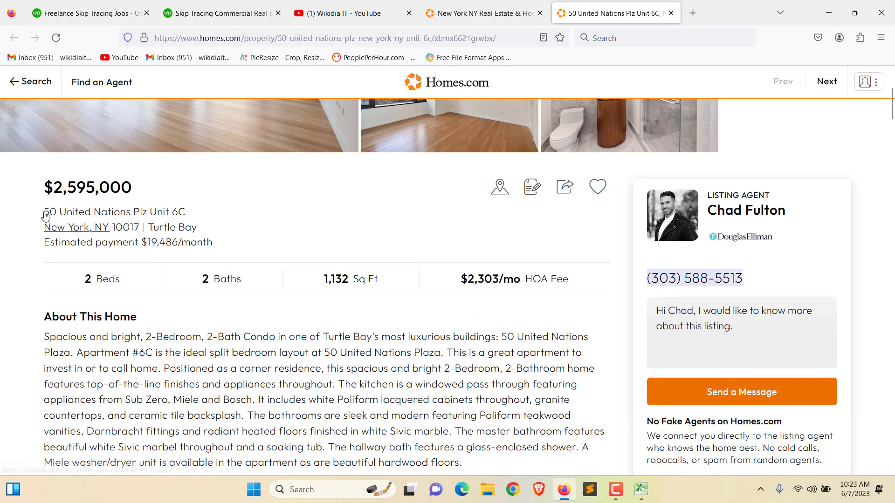
drag(43, 210, 208, 231)
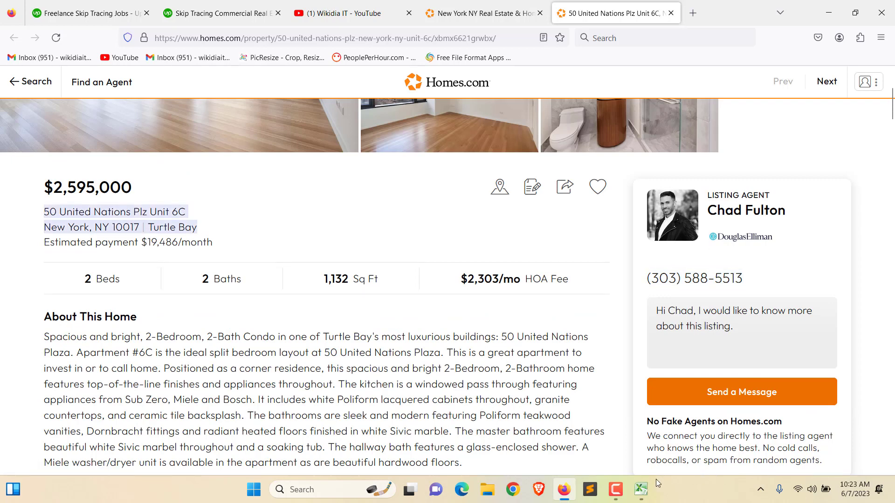
click(641, 496)
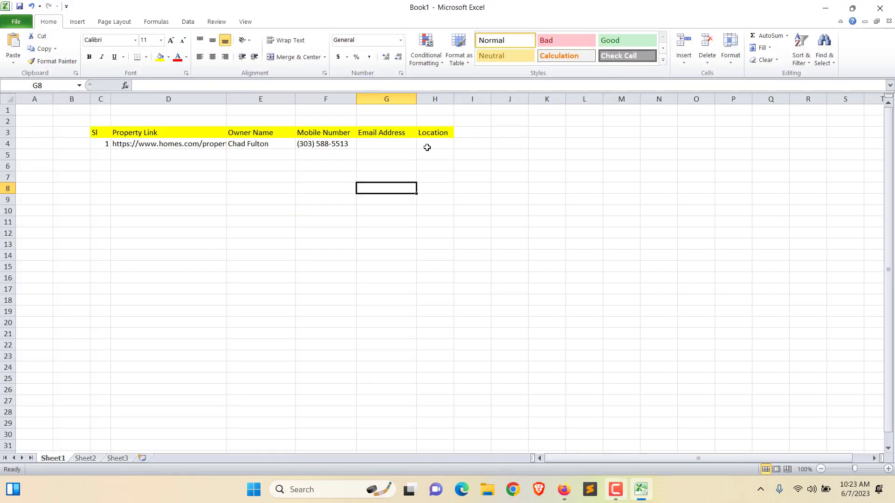
Step: Put the property address in H4 and widen column H to fit it
click(427, 148)
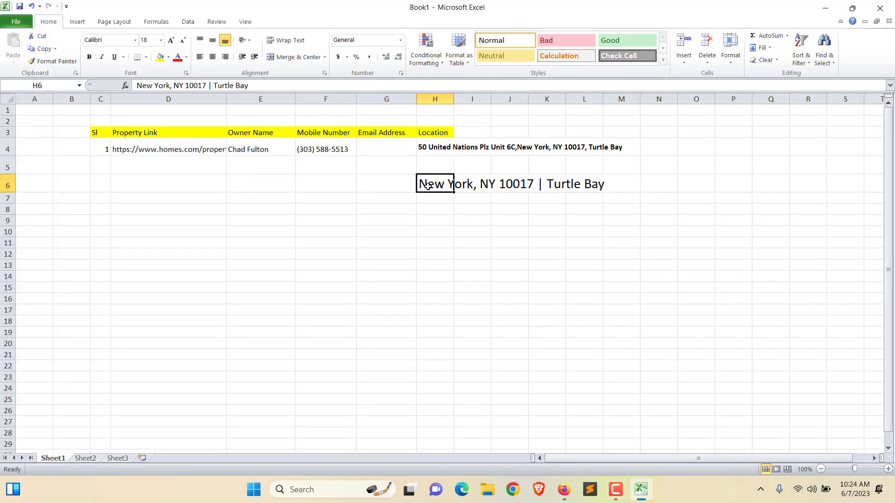
click(493, 198)
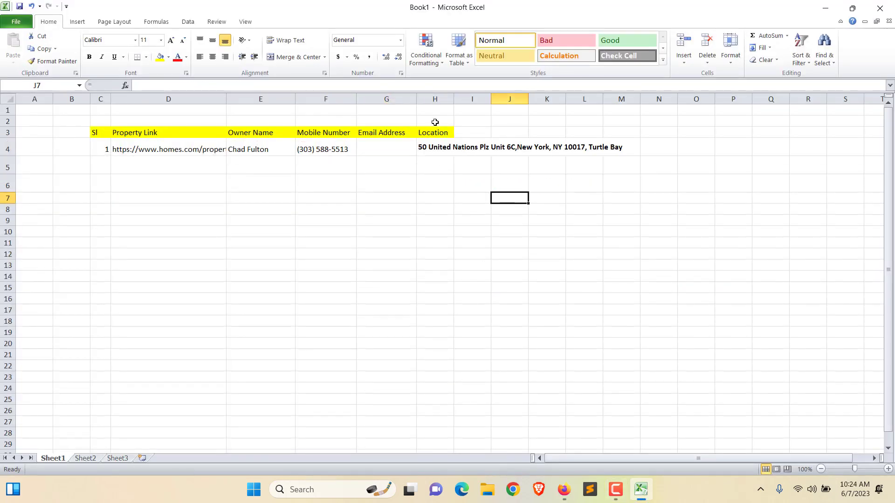
drag(456, 97, 631, 97)
click(545, 165)
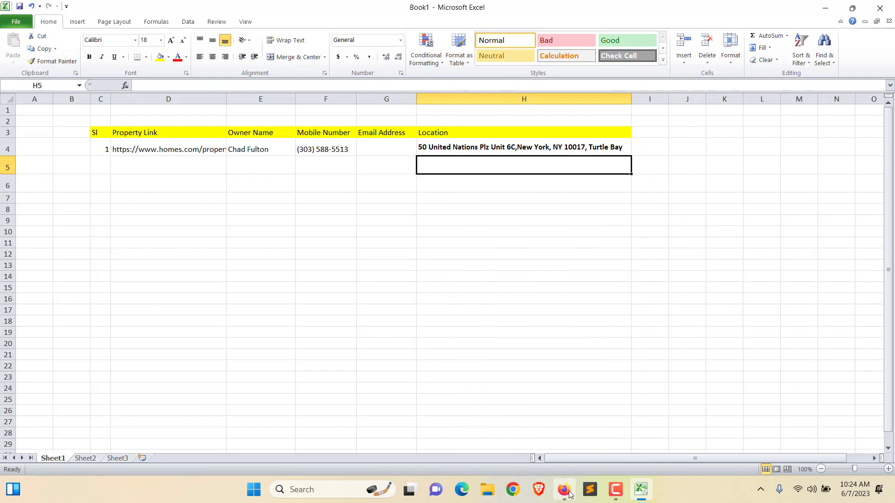
Step: Copy the agent's email from the listing into G4 and widen column G to show it
click(564, 489)
scroll(252, 362, down, 8)
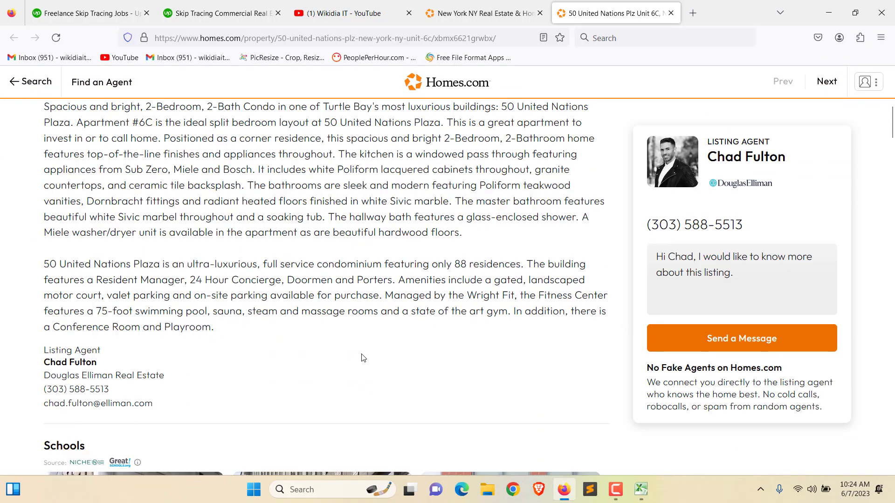
drag(45, 264, 157, 270)
key(ctrl+c)
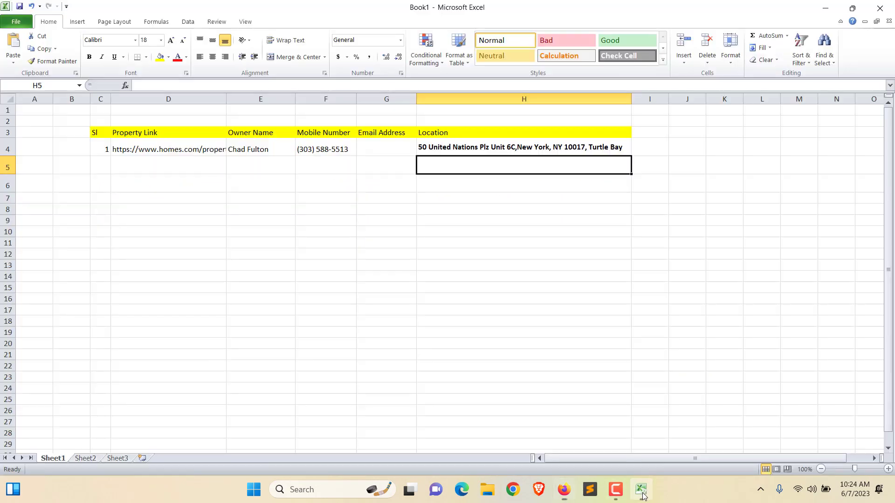
click(641, 489)
click(382, 151)
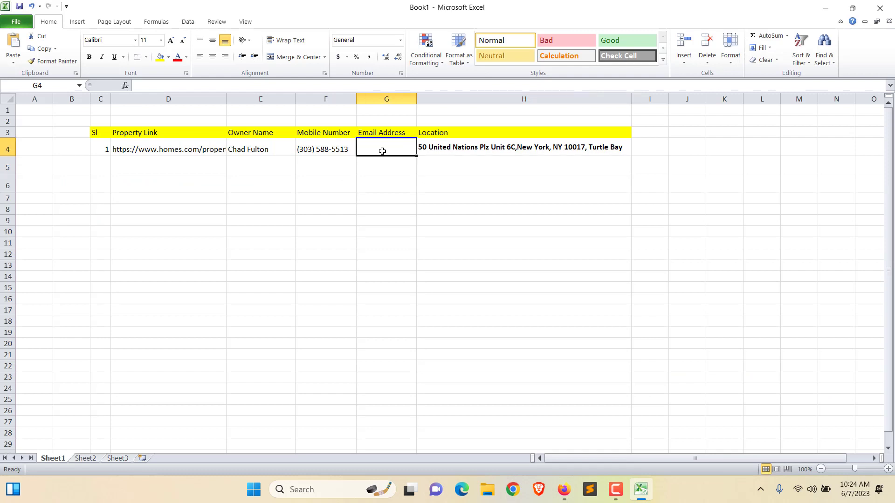
key(ctrl+v)
drag(415, 99, 450, 98)
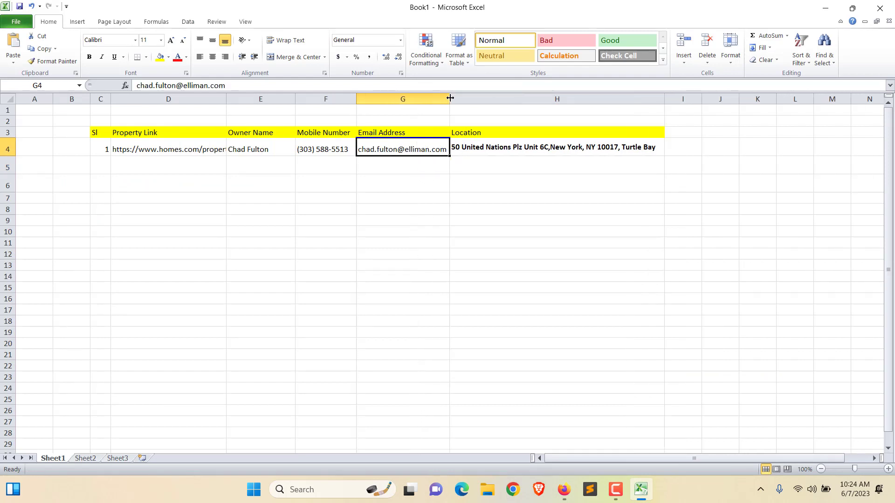
Step: Enter serial numbers 2, 3 and 4 in cells C5 to C7
click(108, 163)
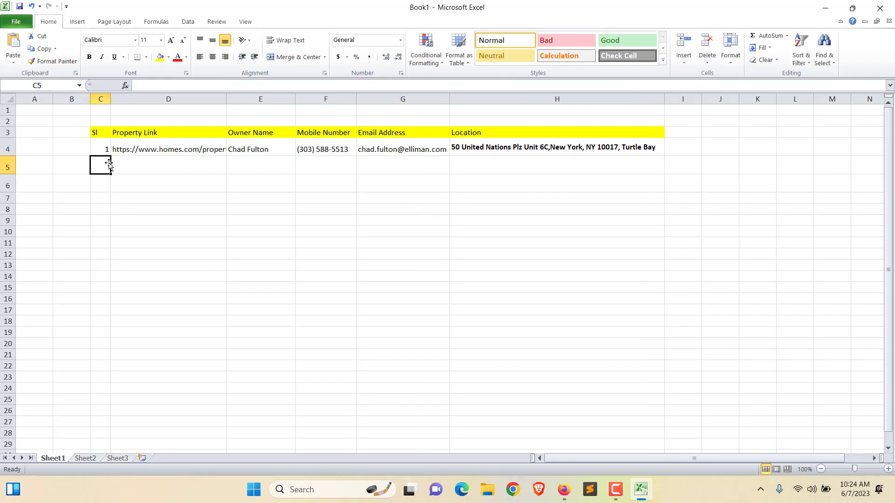
text(2)
key(Return)
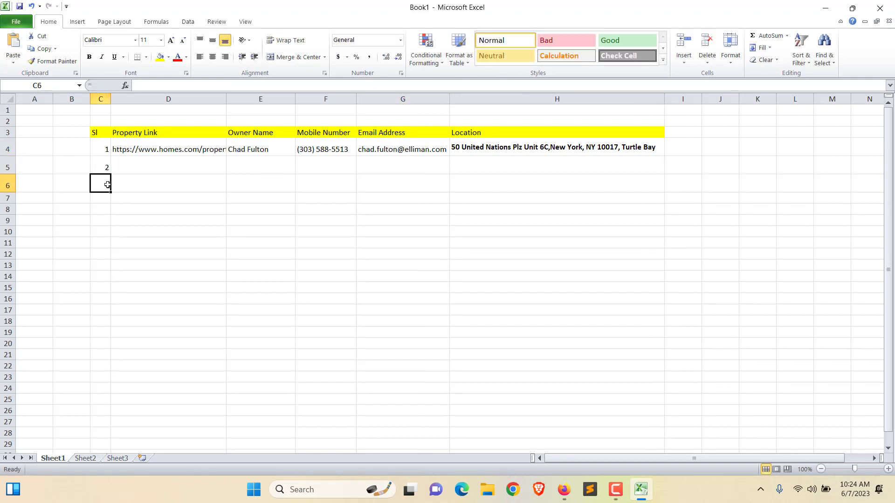
text(3)
key(Return)
text(4)
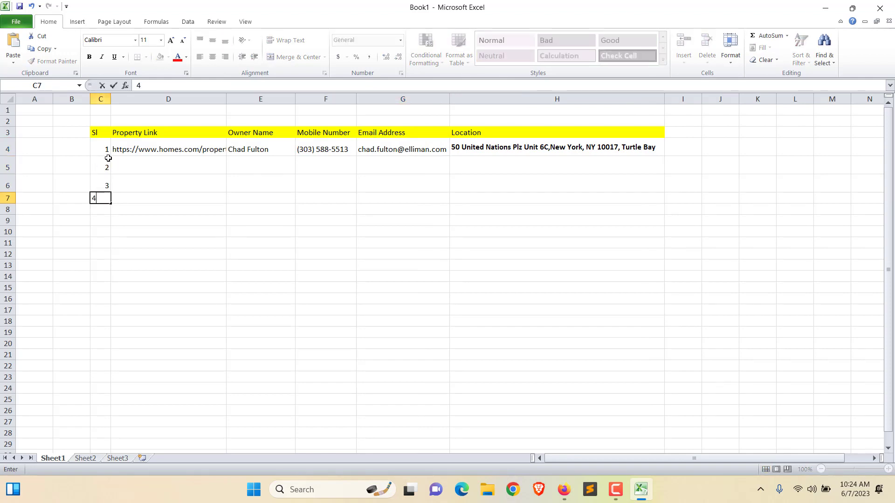
click(106, 148)
Step: Fill the Sl series from C4 down to 23 in row 26, undoing the wrong fill of 1s
drag(111, 156, 108, 433)
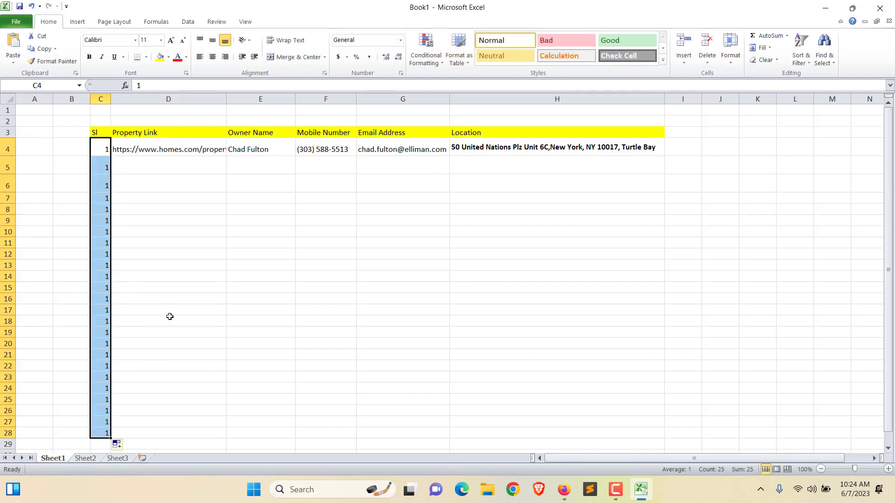
key(ctrl+z)
click(103, 198)
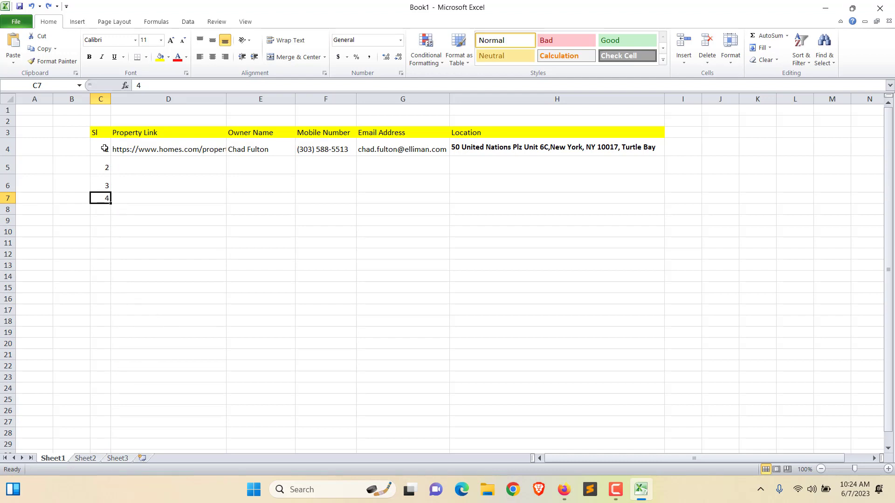
drag(104, 149, 109, 403)
click(195, 278)
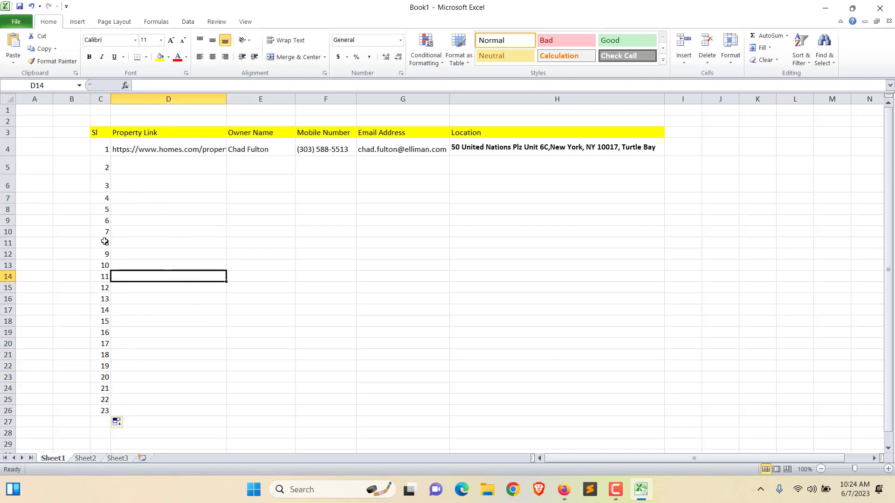
click(146, 159)
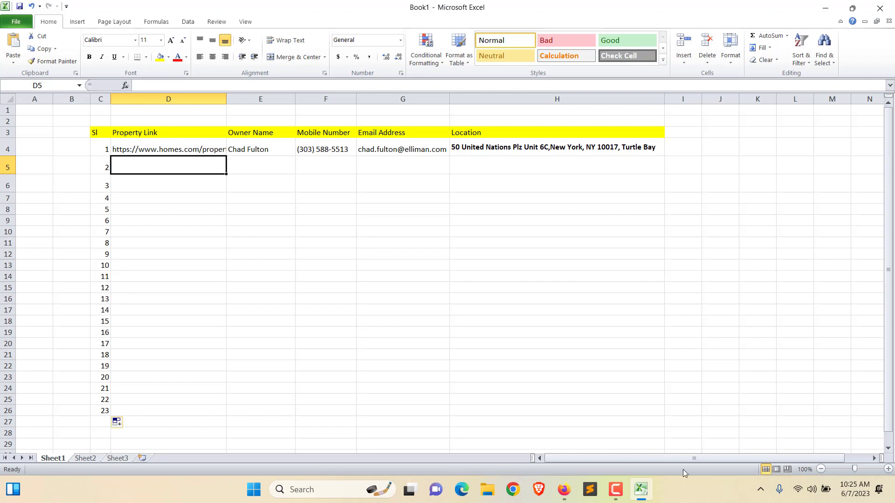
Step: Bring Firefox forward and return to the Homes.com New York, NY tab listing 9,694 homes
click(564, 491)
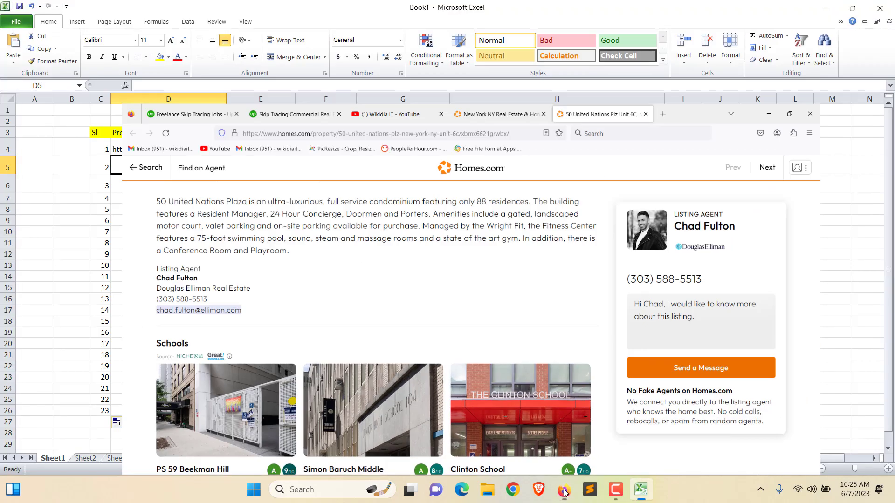
click(565, 492)
click(564, 491)
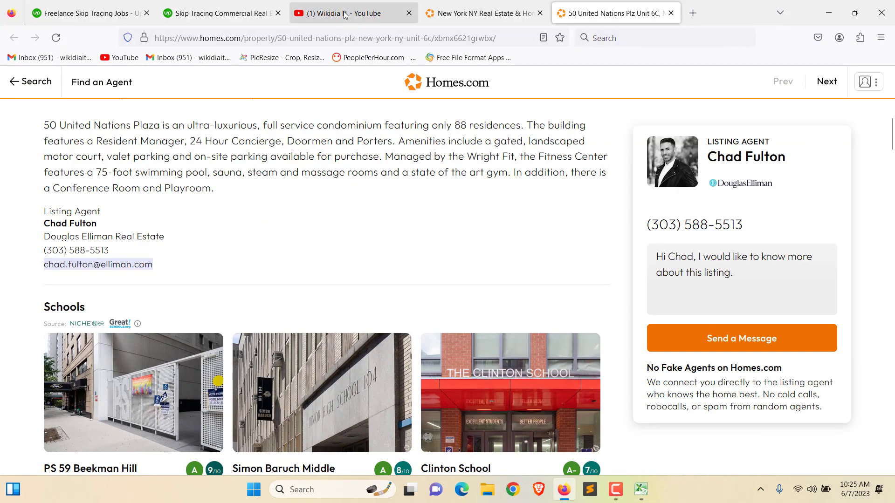
click(347, 13)
scroll(815, 316, down, 2)
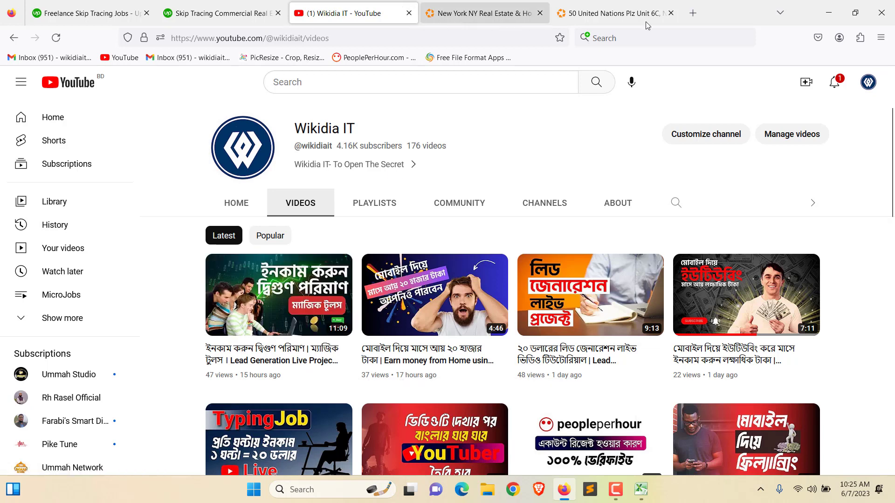
click(761, 487)
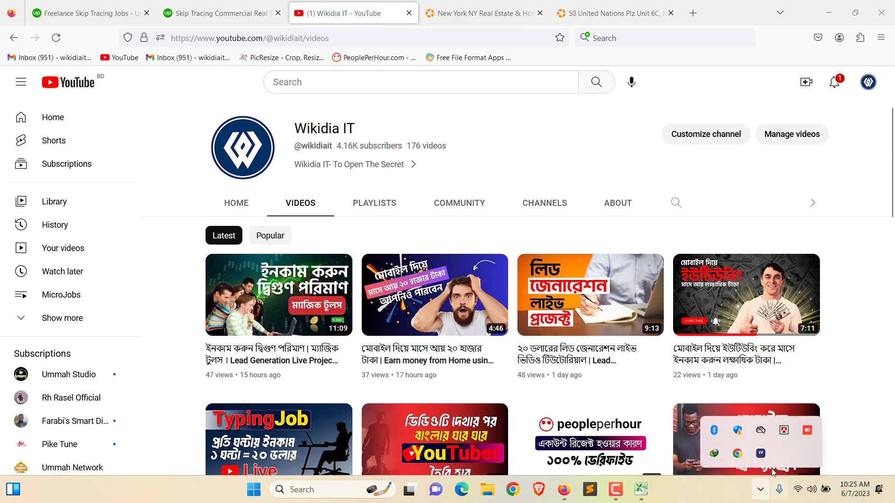
click(496, 13)
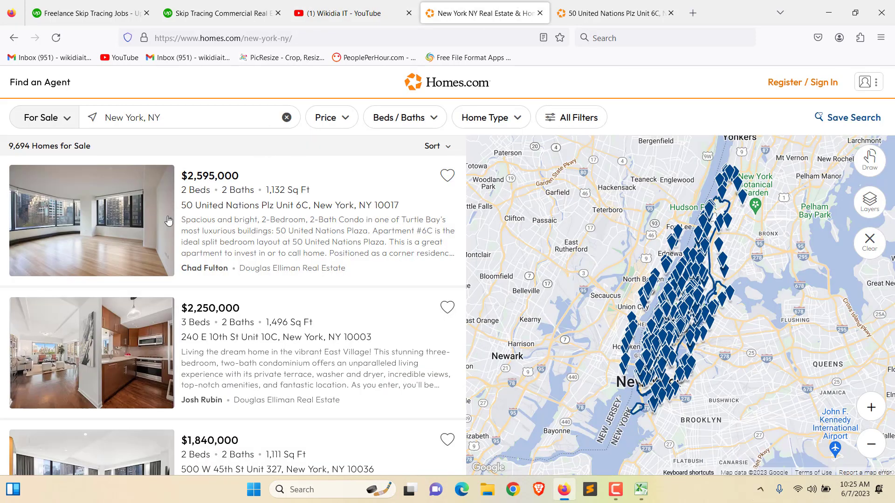
scroll(221, 251, down, 2)
right_click(217, 241)
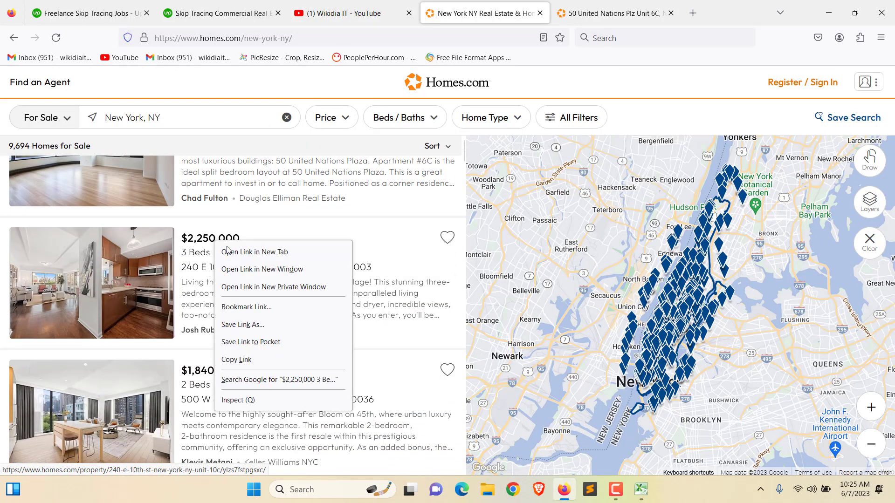
click(247, 253)
click(735, 13)
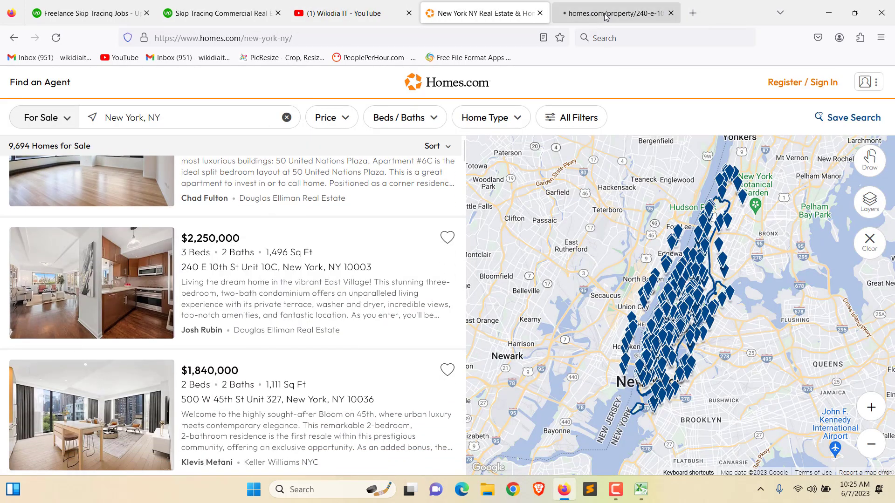
click(610, 13)
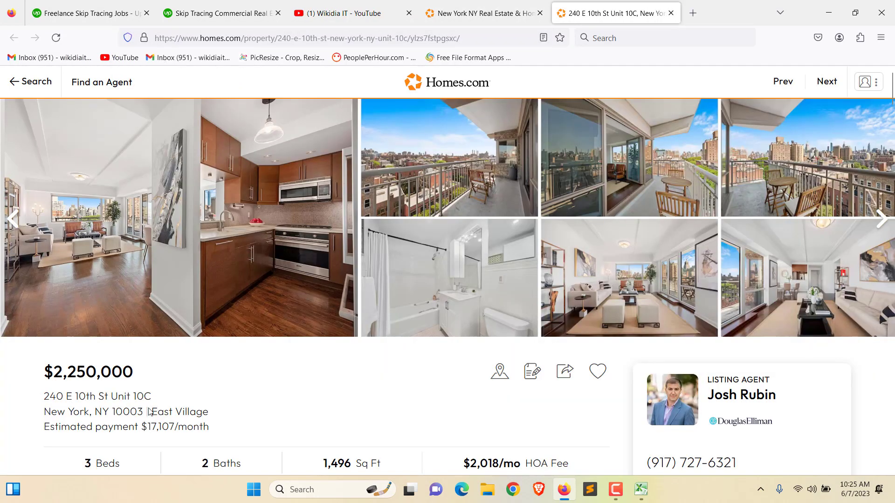
Step: Copy the listing's address, agent name, phone number and email, then return to Book1
drag(44, 394, 217, 411)
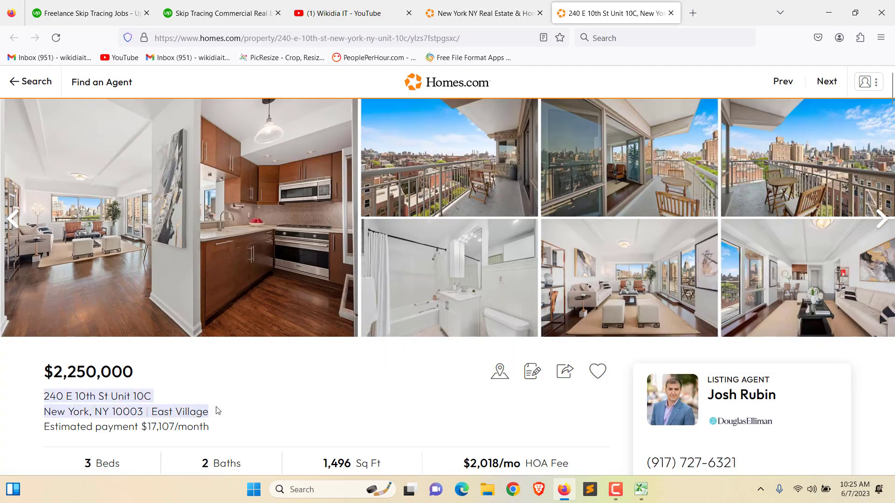
scroll(664, 359, down, 2)
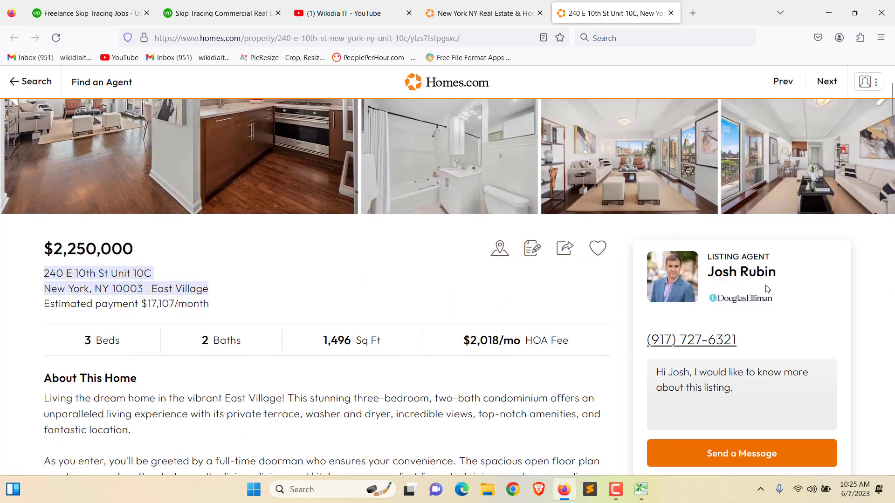
click(714, 283)
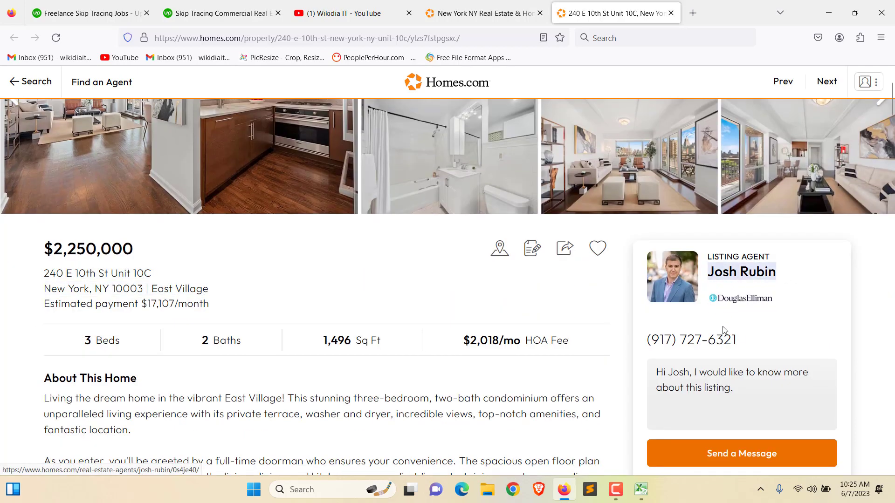
drag(737, 340, 645, 351)
scroll(725, 368, down, 2)
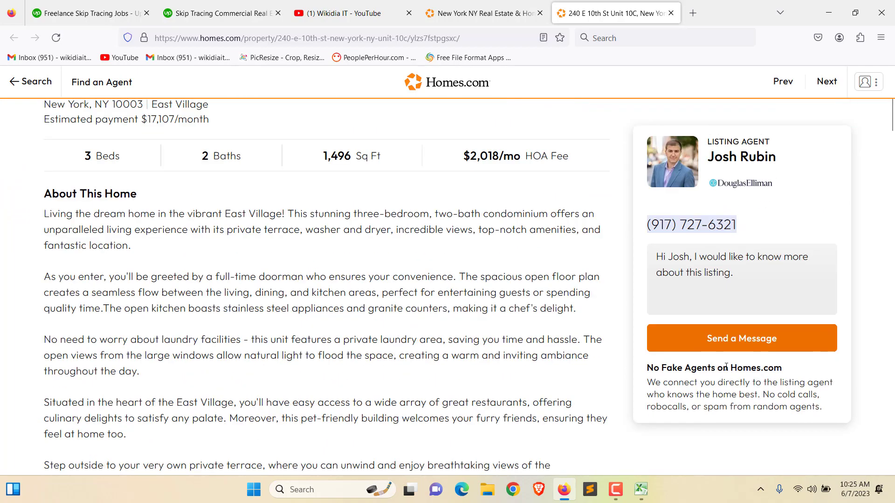
key(ctrl+c)
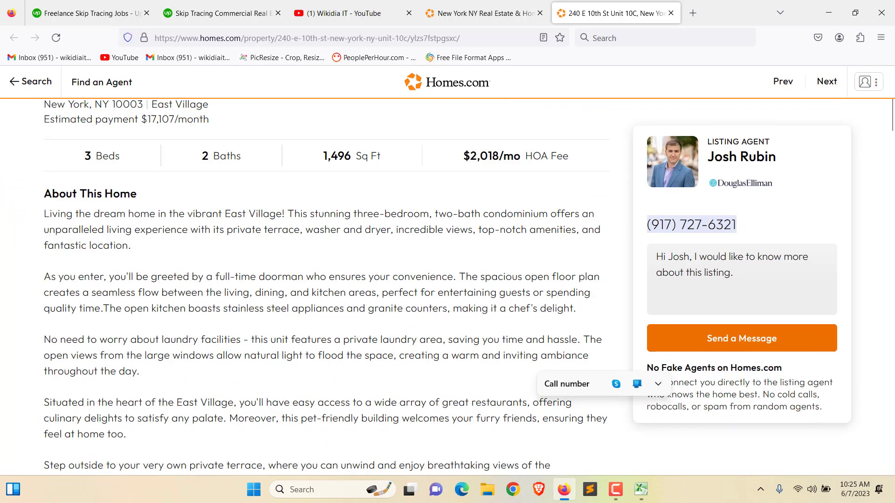
scroll(433, 332, down, 8)
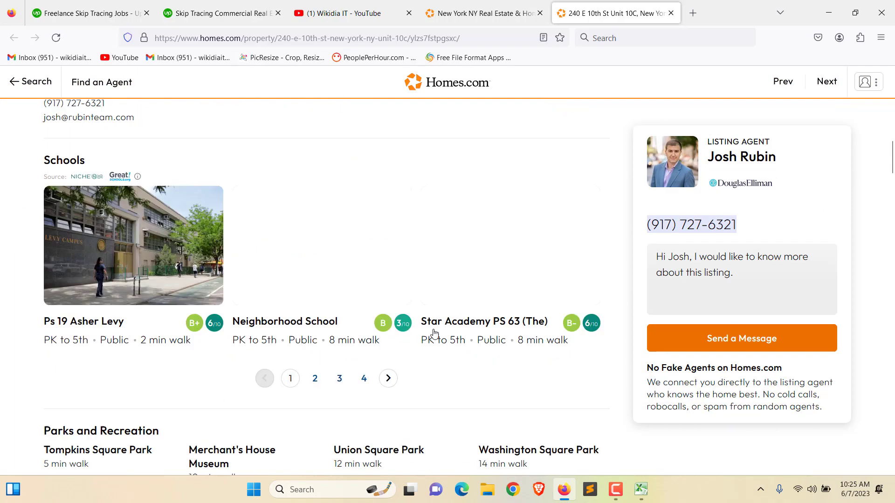
scroll(173, 299, up, 2)
drag(142, 248, 35, 247)
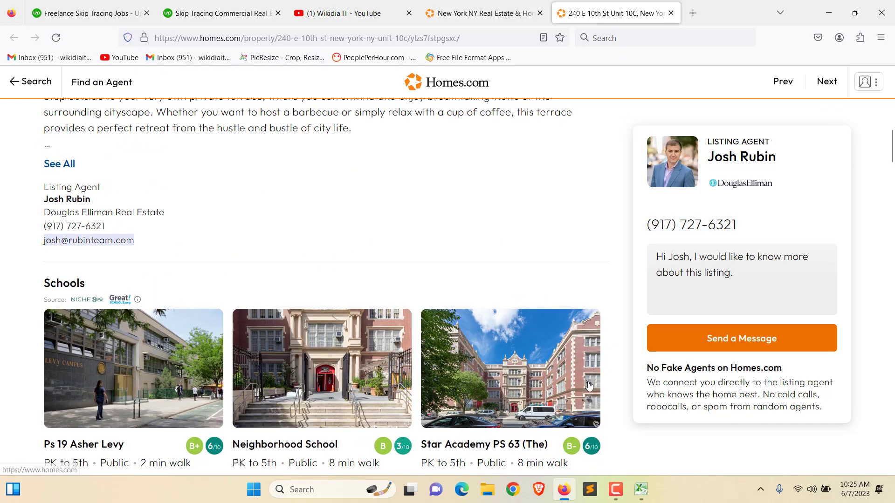
click(640, 489)
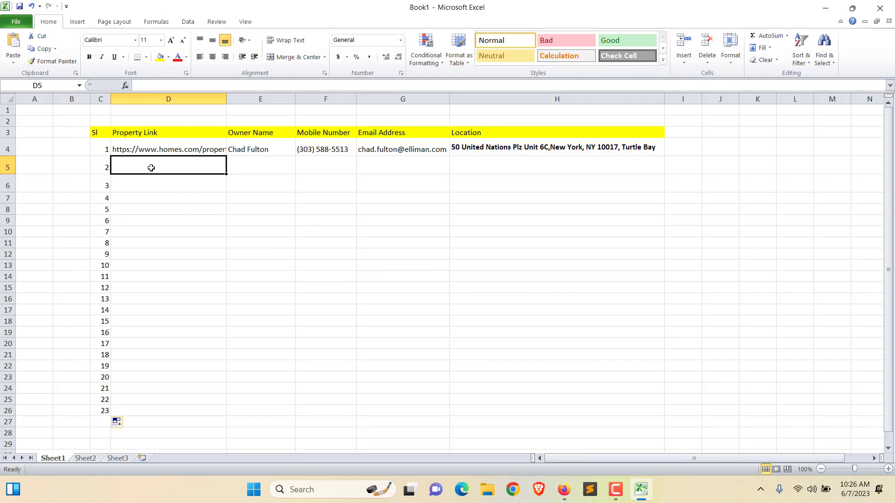
Step: Paste the second listing's link into D5 and the agent's name into E5 from clipboard history
key(ctrl+grave)
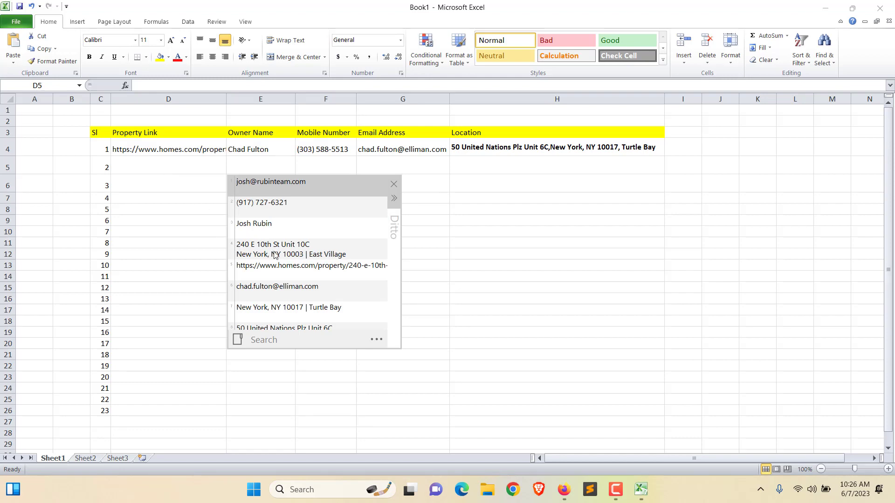
scroll(296, 246, down, 3)
scroll(296, 247, down, 8)
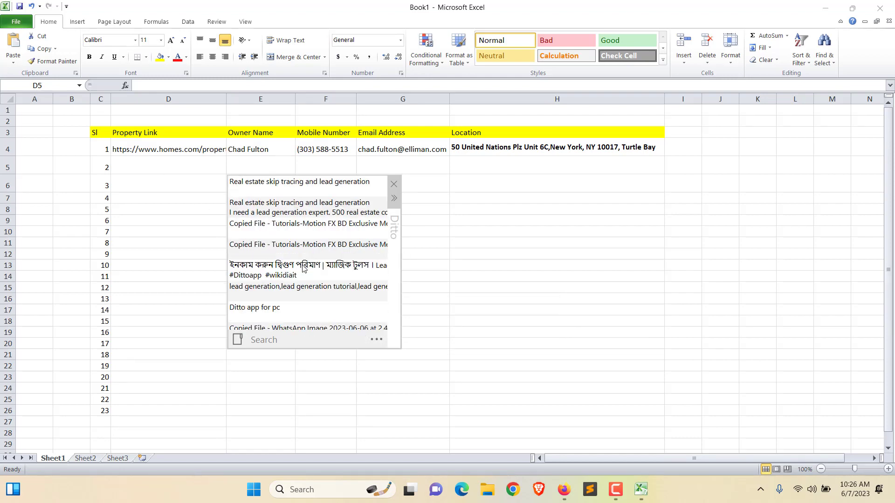
scroll(301, 254, up, 15)
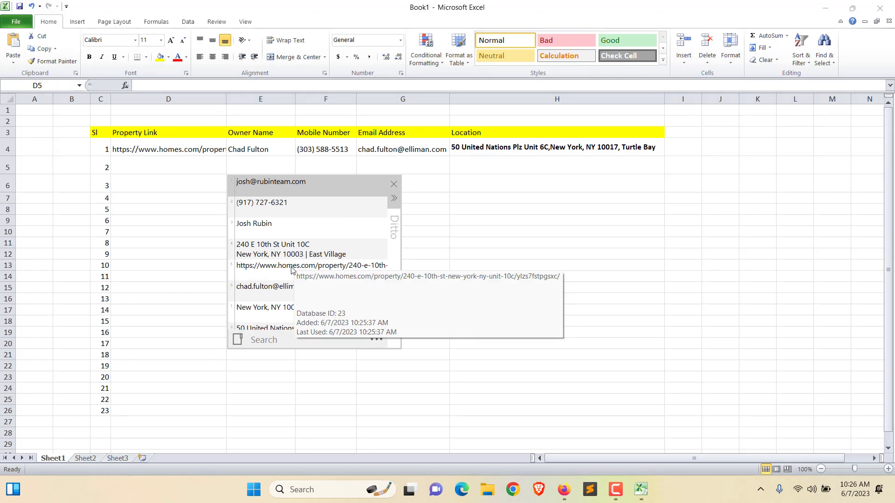
double_click(292, 269)
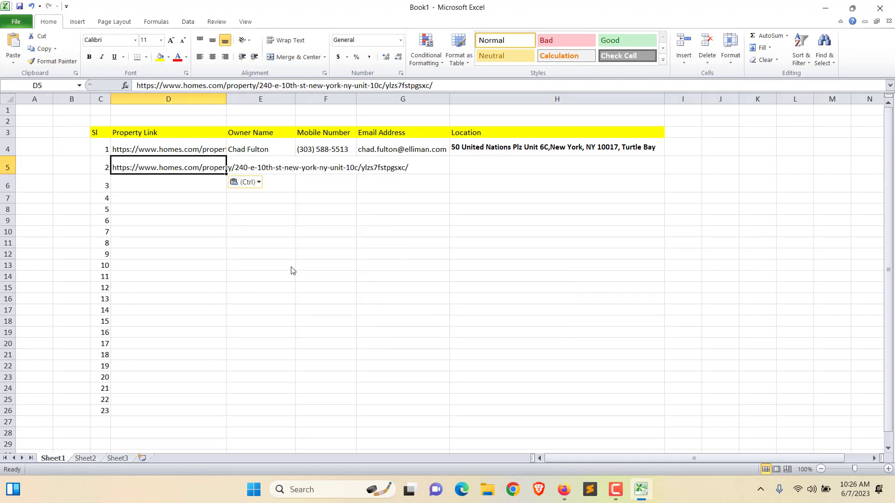
double_click(264, 162)
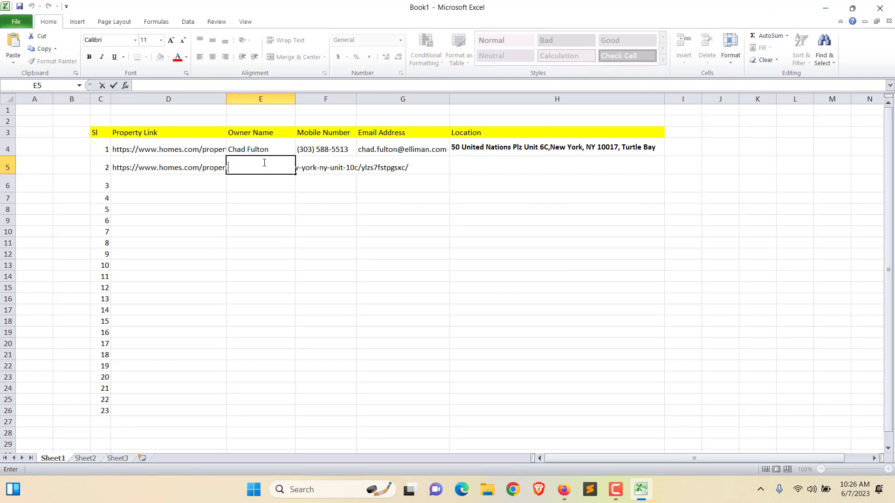
key(ctrl+grave)
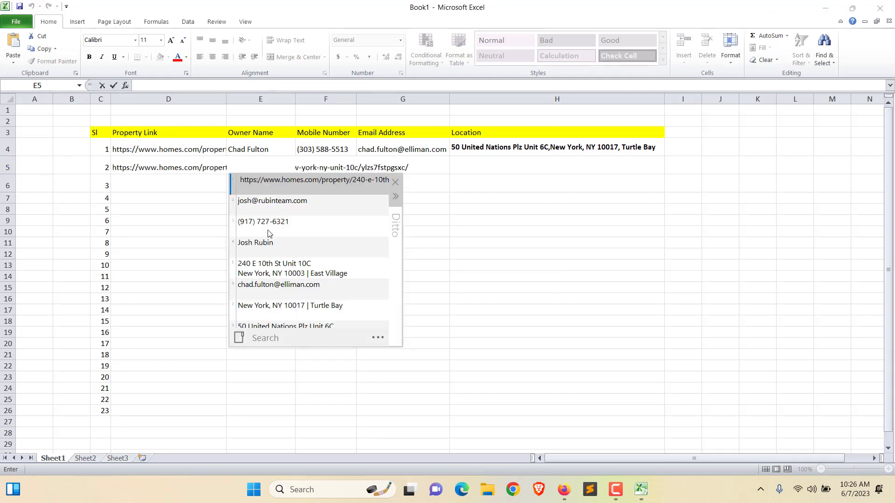
double_click(262, 243)
double_click(323, 168)
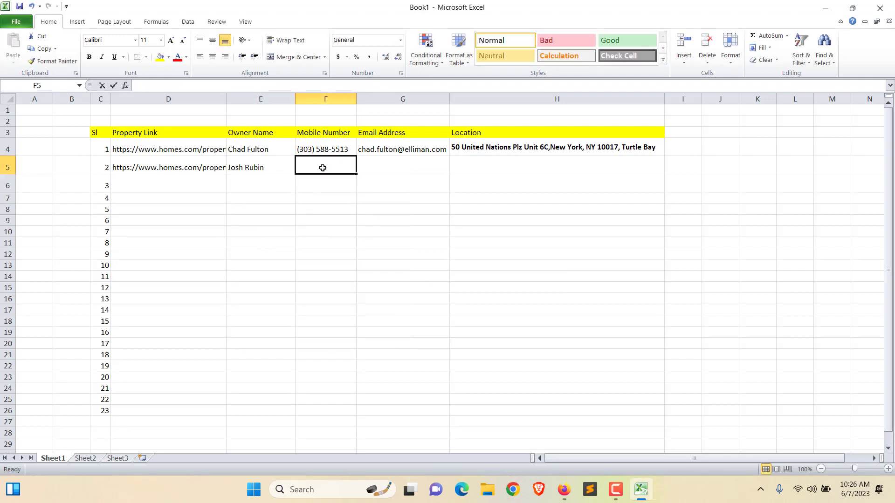
key(ctrl+grave)
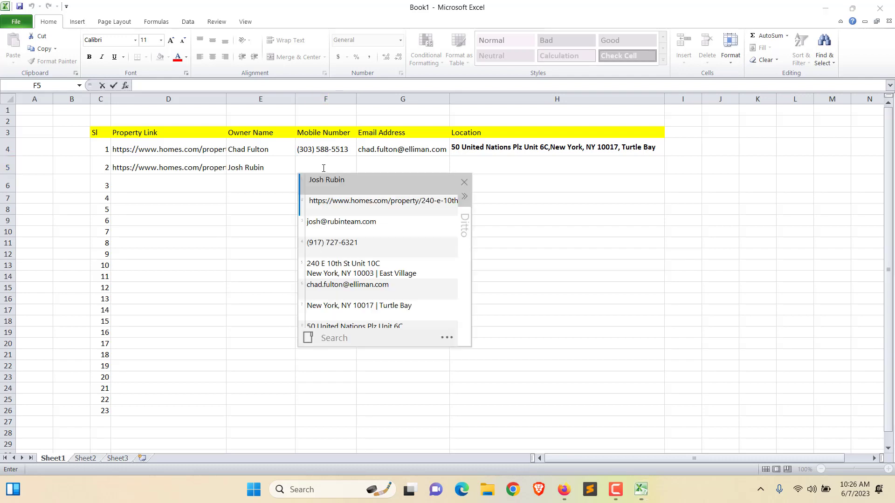
double_click(347, 248)
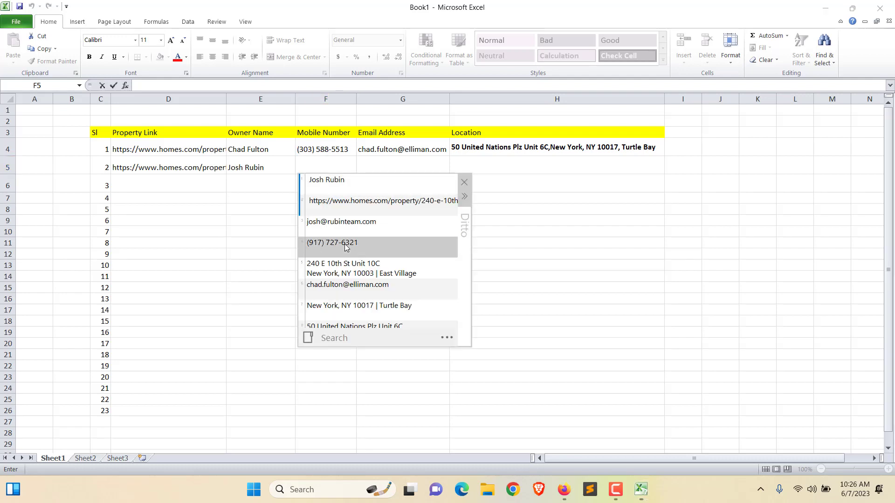
click(385, 164)
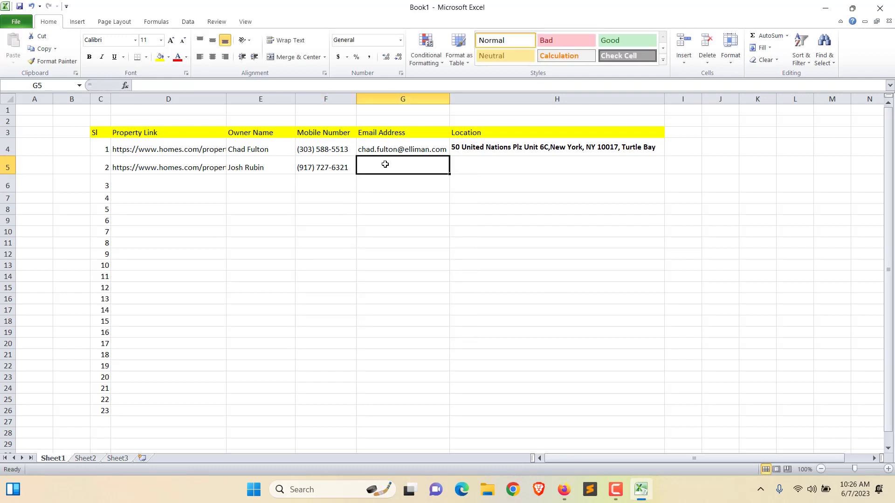
key(ctrl+grave)
double_click(489, 244)
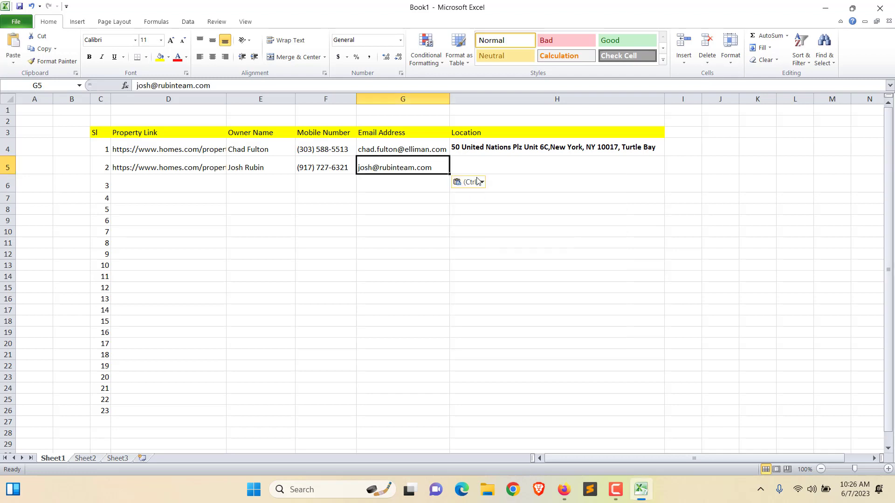
click(476, 160)
key(ctrl+grave)
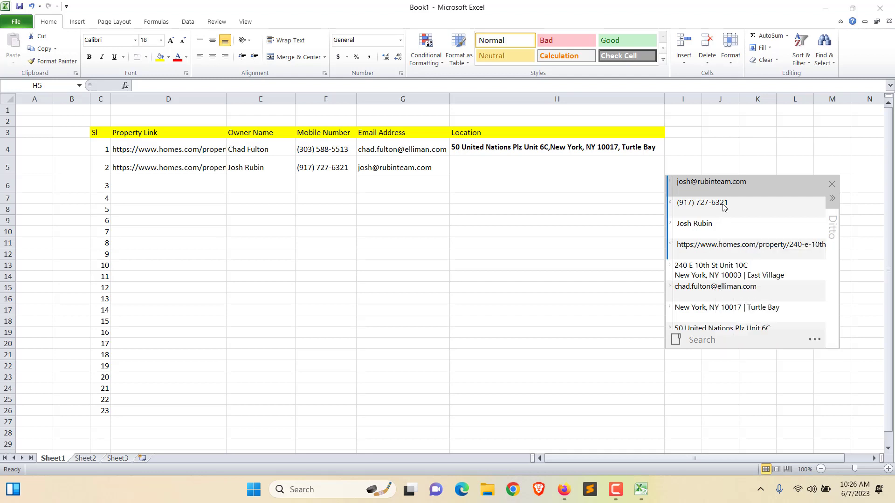
double_click(711, 276)
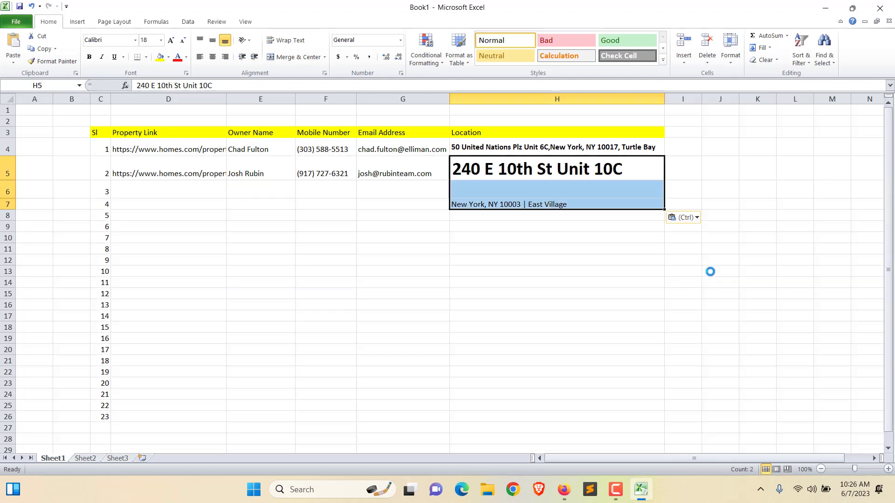
click(530, 183)
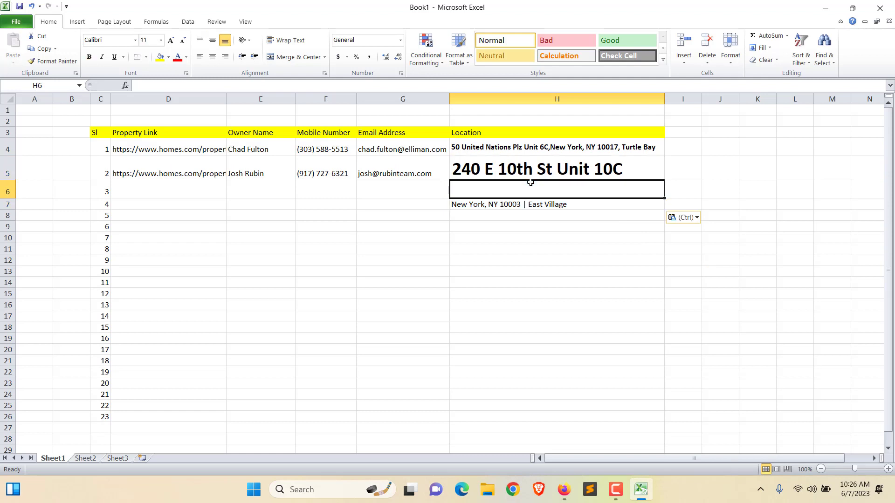